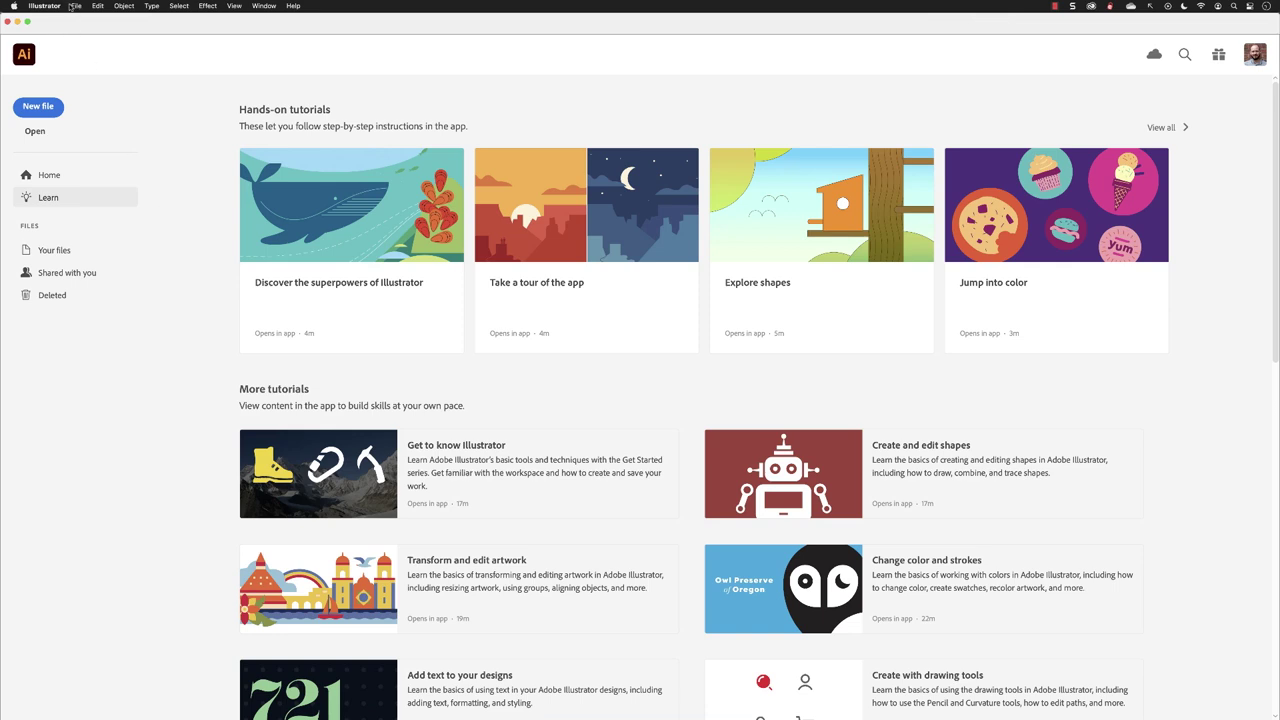
Open Posters_01.ai from the Working folder through File > Open.
{"action": "left_click", "coordinate": [75, 6]}
{"action": "left_click", "coordinate": [82, 43]}
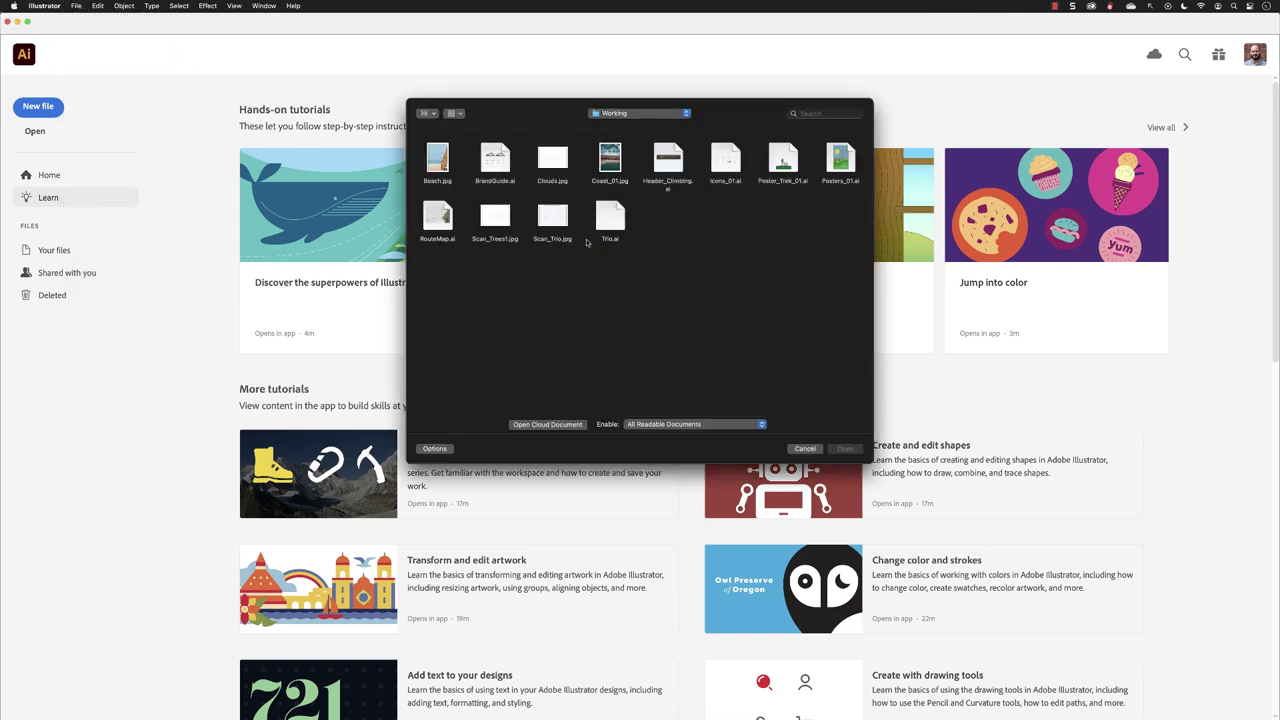
{"action": "left_click", "coordinate": [840, 160]}
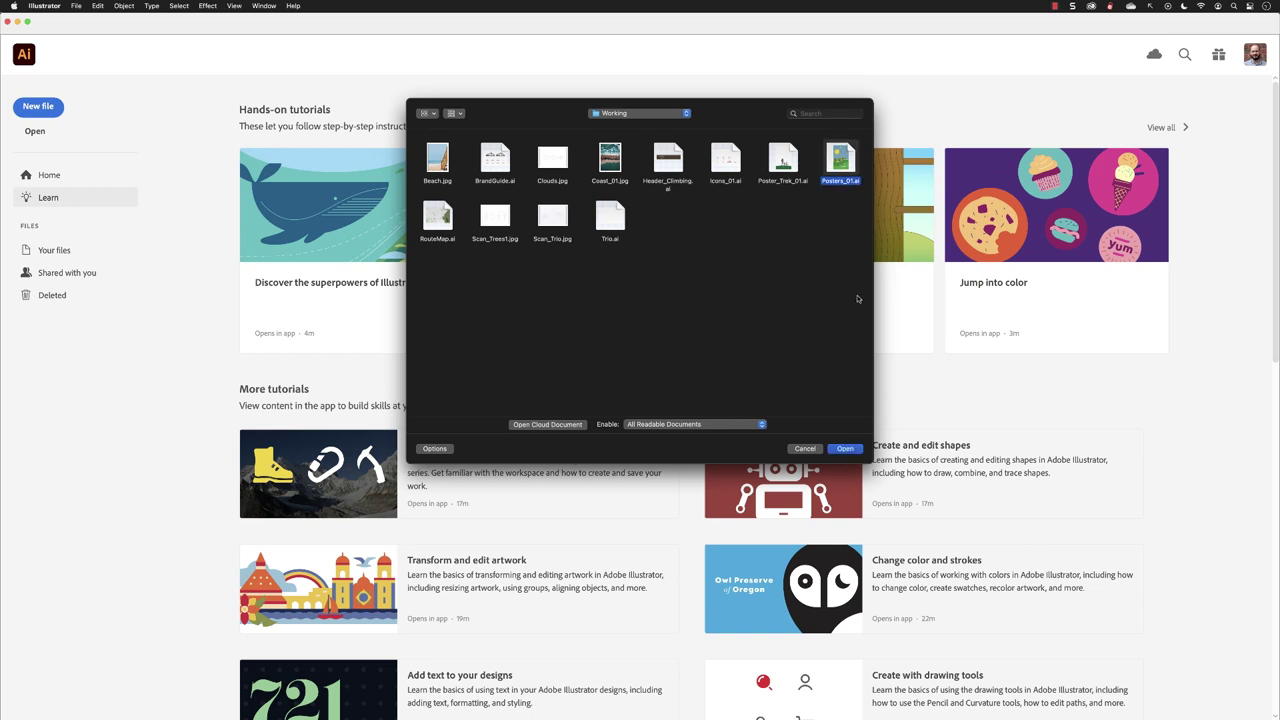
{"action": "left_click", "coordinate": [845, 449]}
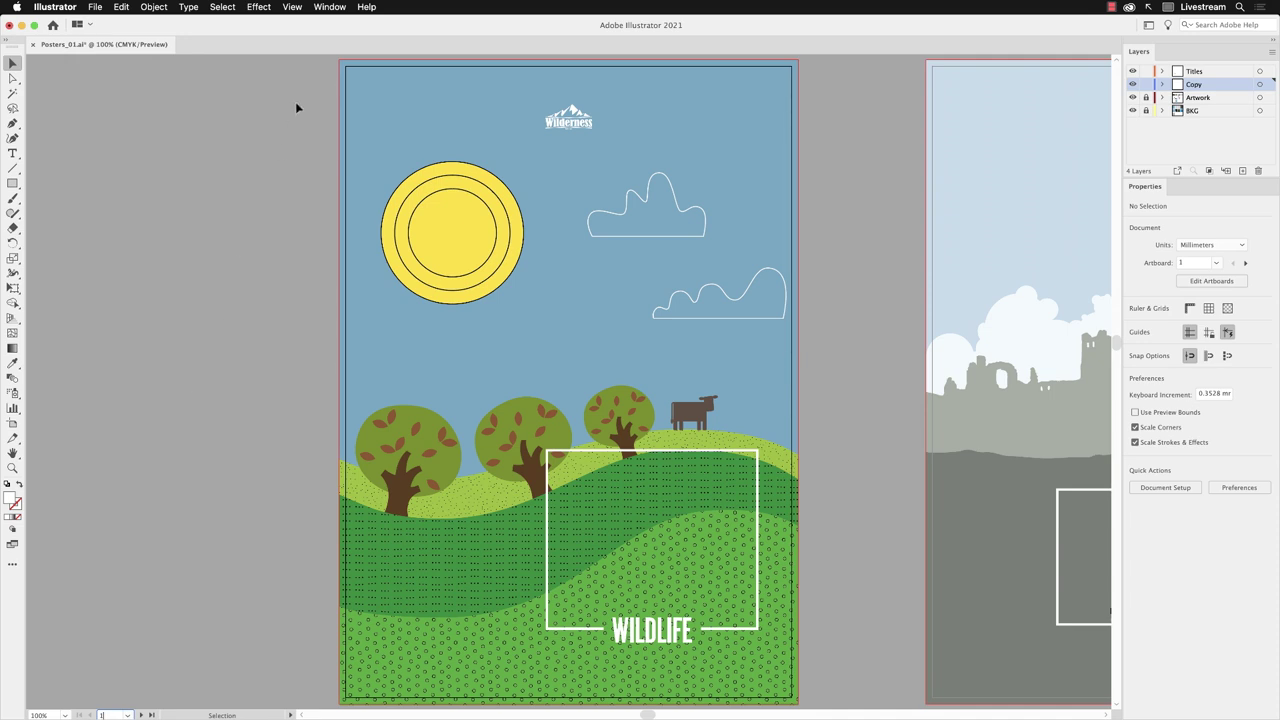
Show the Swatches panel, move it up off the clouds, and enlarge it to show more rows.
{"action": "left_click", "coordinate": [330, 7]}
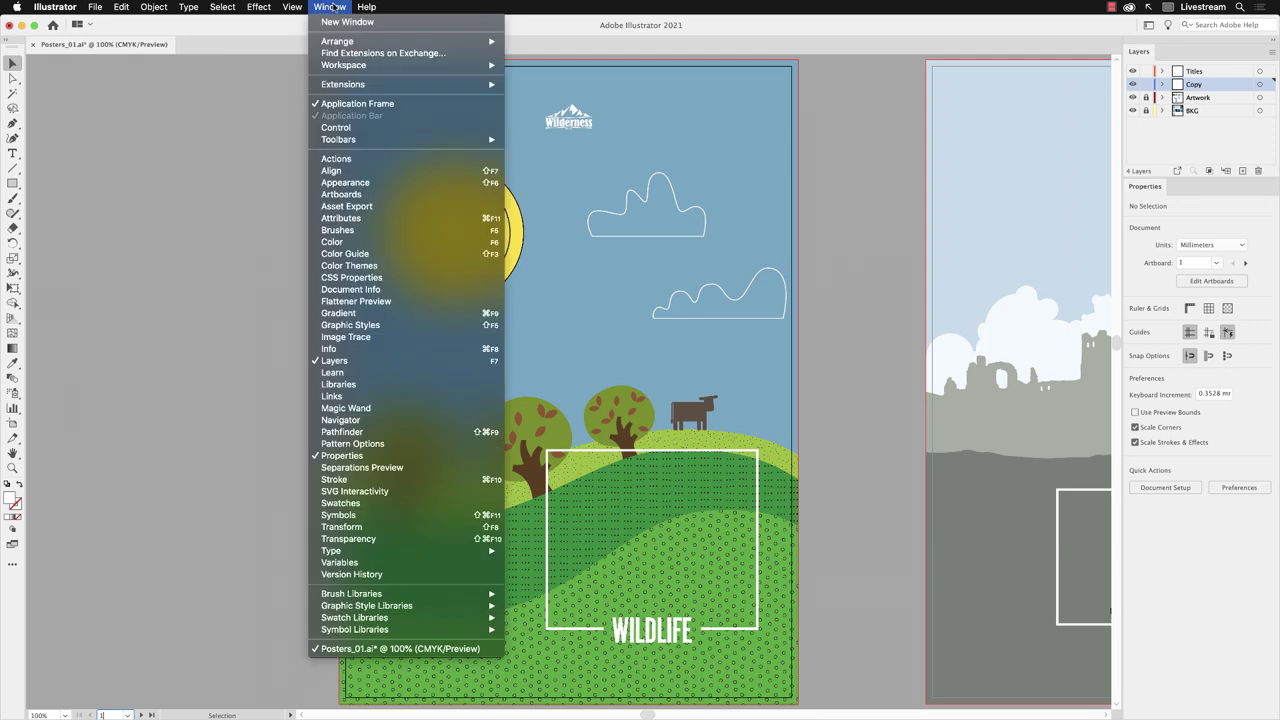
{"action": "left_click", "coordinate": [370, 514]}
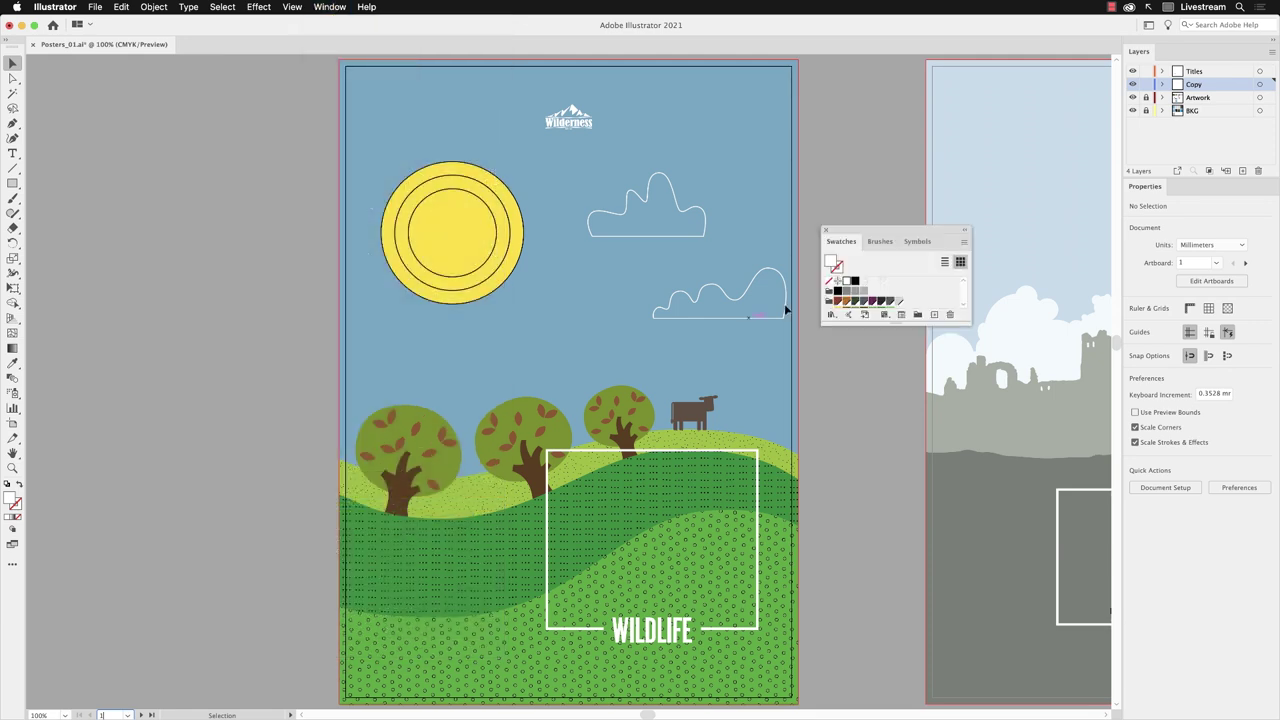
{"action": "mouse_move", "coordinate": [866, 230]}
{"action": "left_mouse_down"}
{"action": "mouse_move", "coordinate": [803, 190]}
{"action": "mouse_move", "coordinate": [784, 147]}
{"action": "left_mouse_up"}
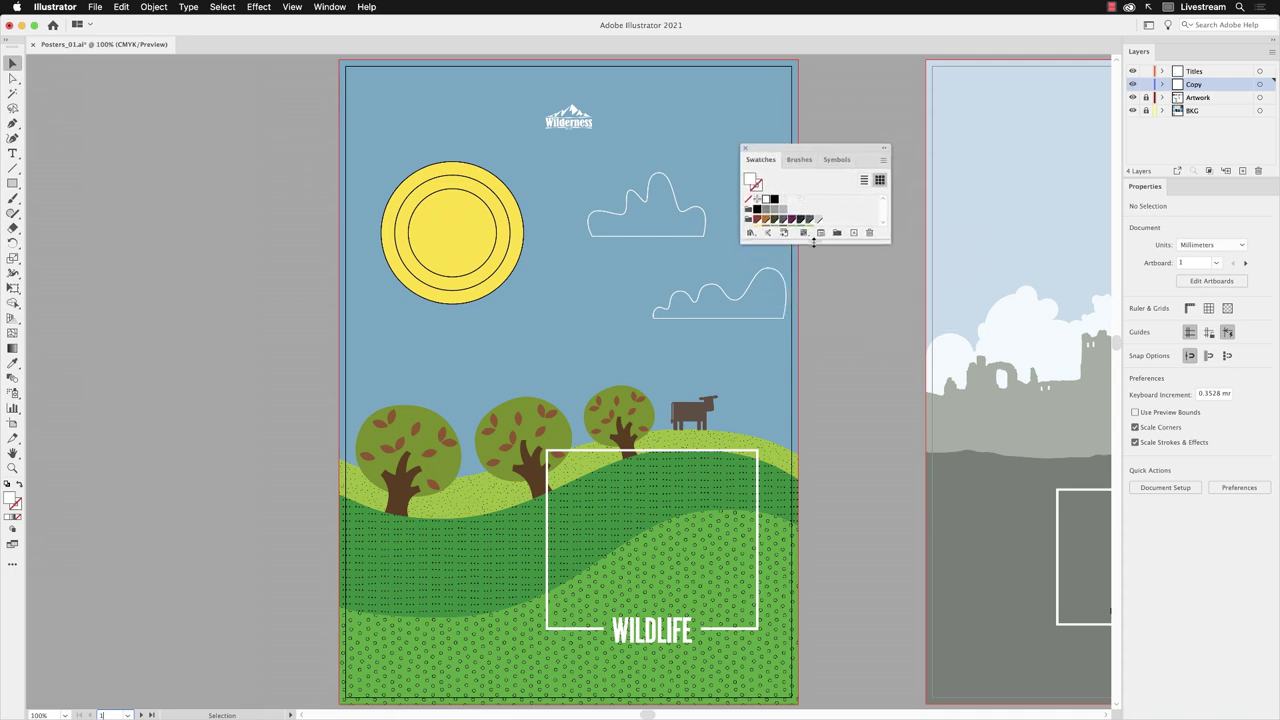
{"action": "left_click_drag", "start_coordinate": [814, 241], "coordinate": [814, 321]}
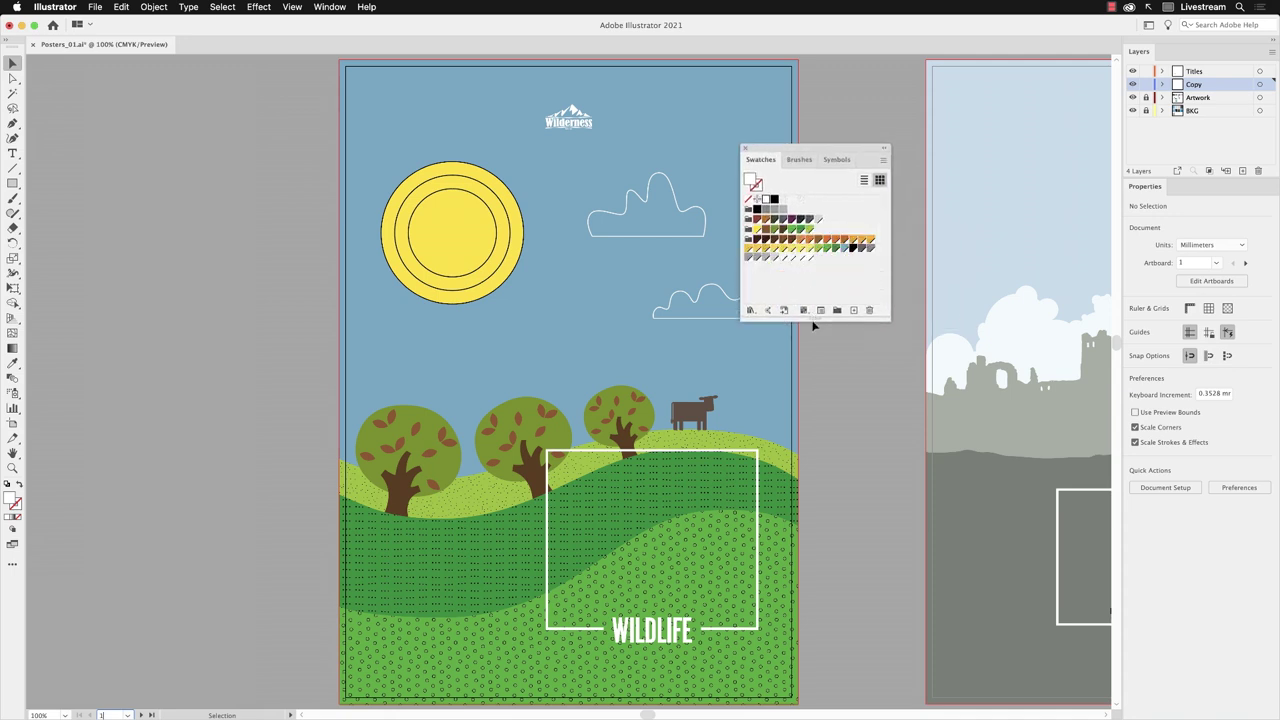
Switch swatches to list view and lengthen the panel to show Sun, Leaf, Tree canopy and hills.
{"action": "left_click", "coordinate": [864, 181]}
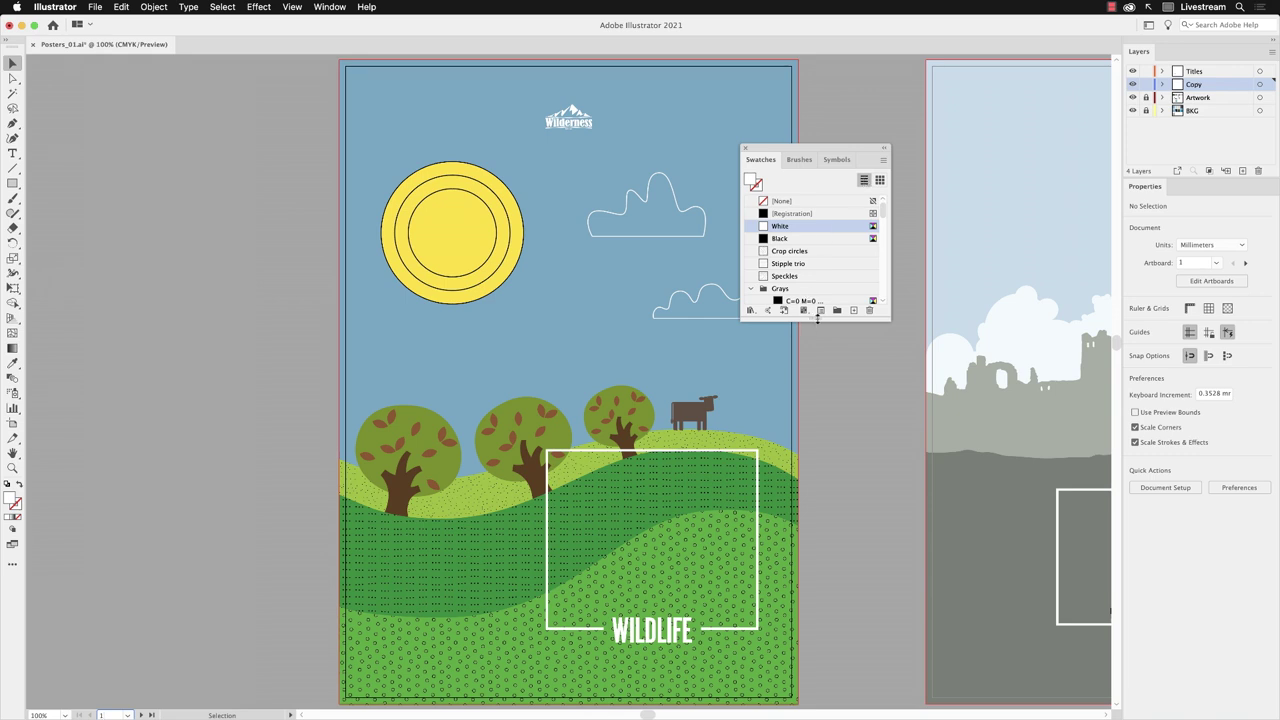
{"action": "left_click_drag", "start_coordinate": [817, 317], "coordinate": [818, 614]}
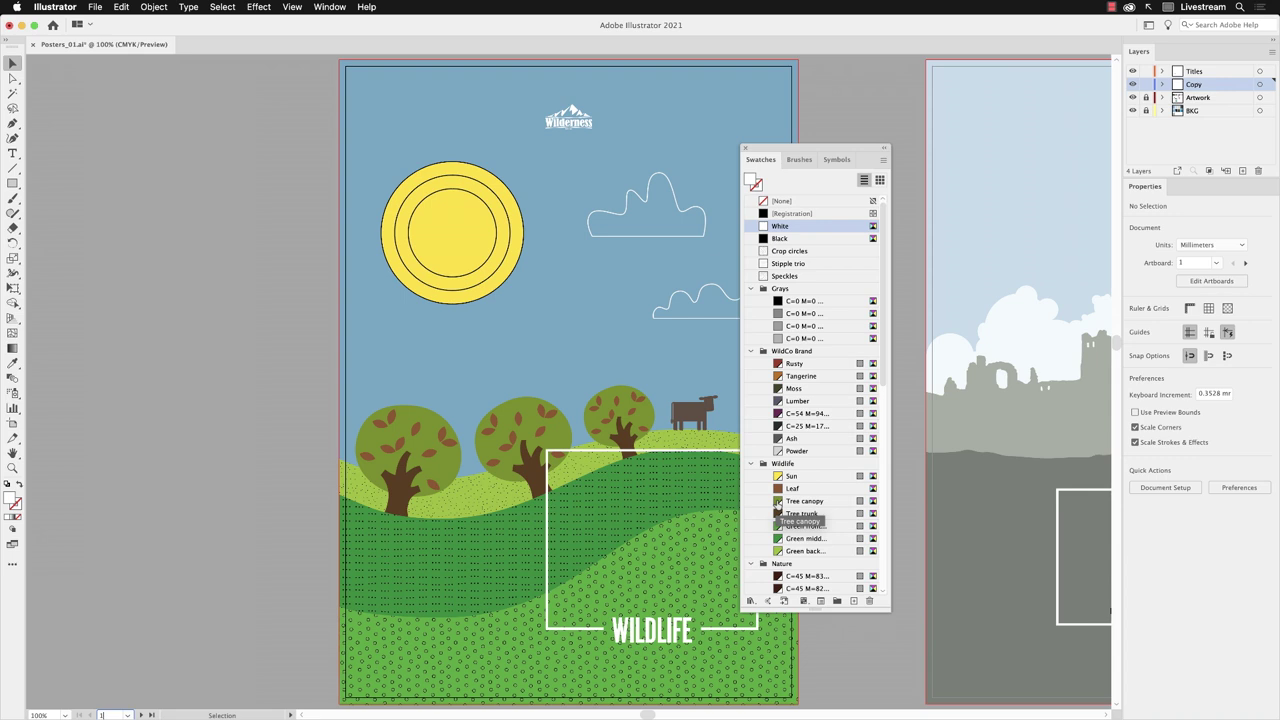
Redefine the Tree canopy swatch, with preview, as C 66, M 20, Y 100, K 35.
{"action": "double_click", "coordinate": [777, 502]}
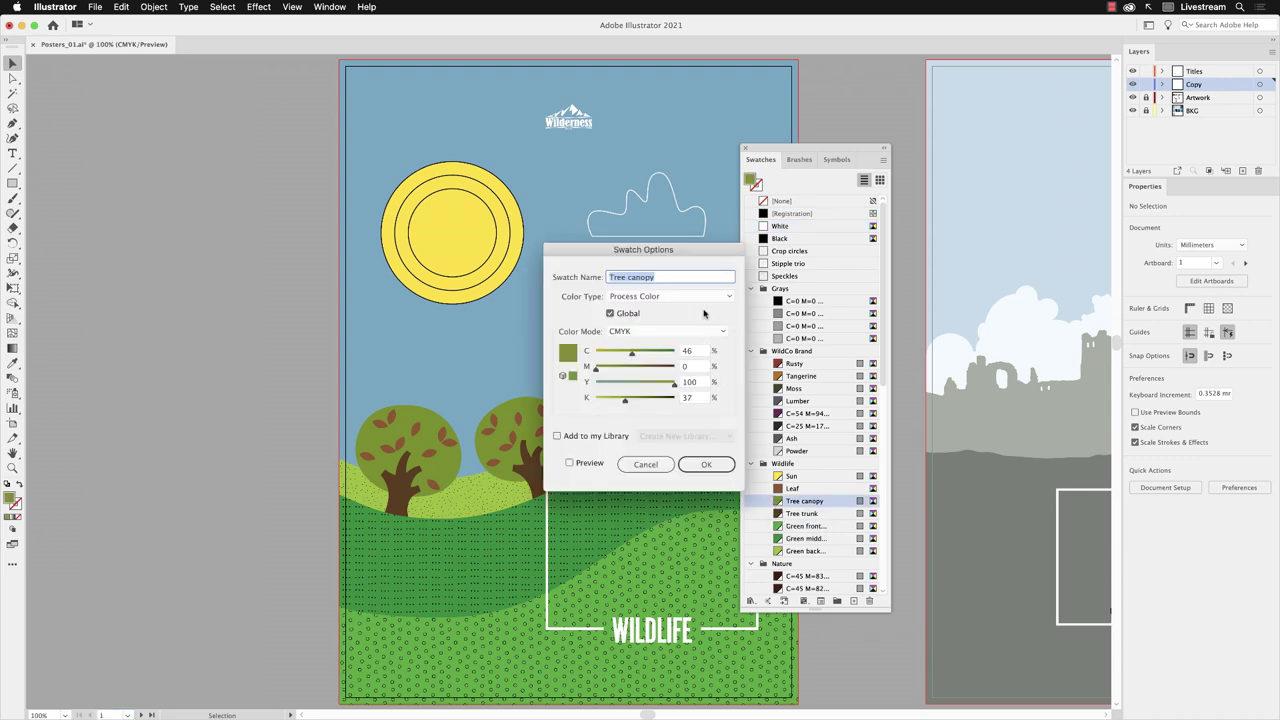
{"action": "left_click_drag", "start_coordinate": [666, 251], "coordinate": [640, 149]}
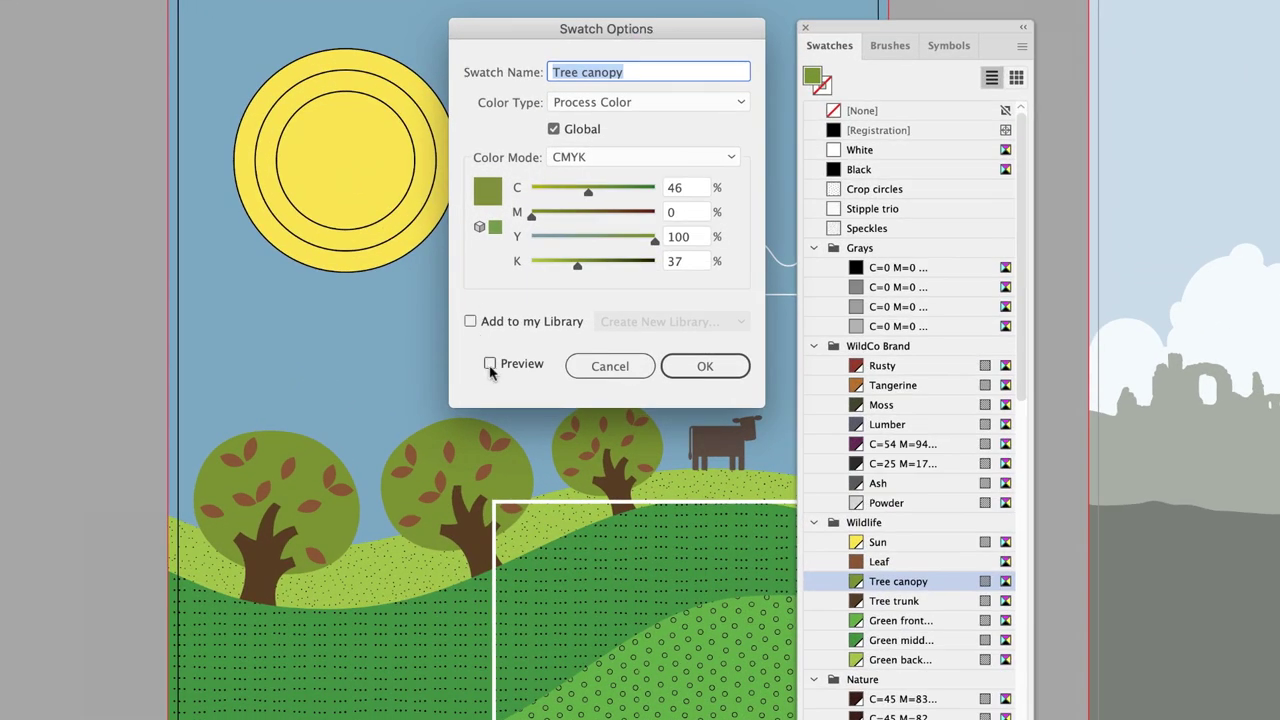
{"action": "left_click", "coordinate": [490, 365]}
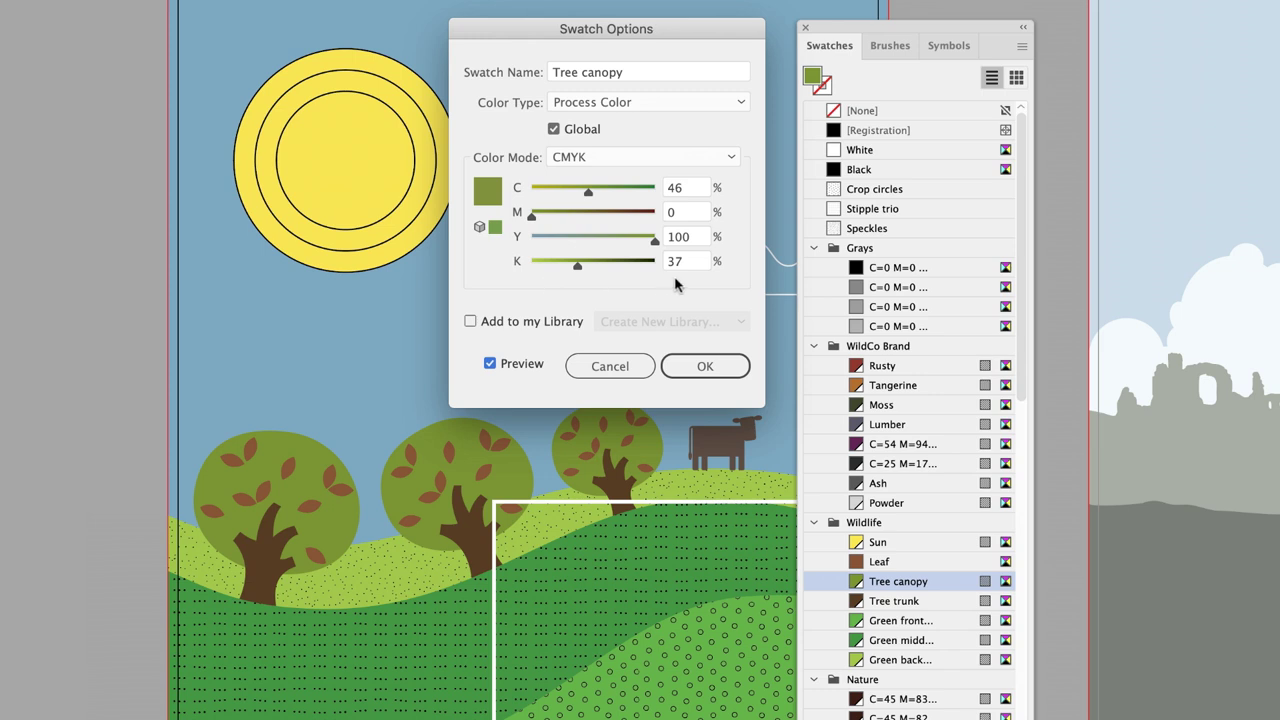
{"action": "double_click", "coordinate": [686, 188]}
{"action": "type", "text": "66"}
{"action": "key", "text": "Tab"}
{"action": "type", "text": "20"}
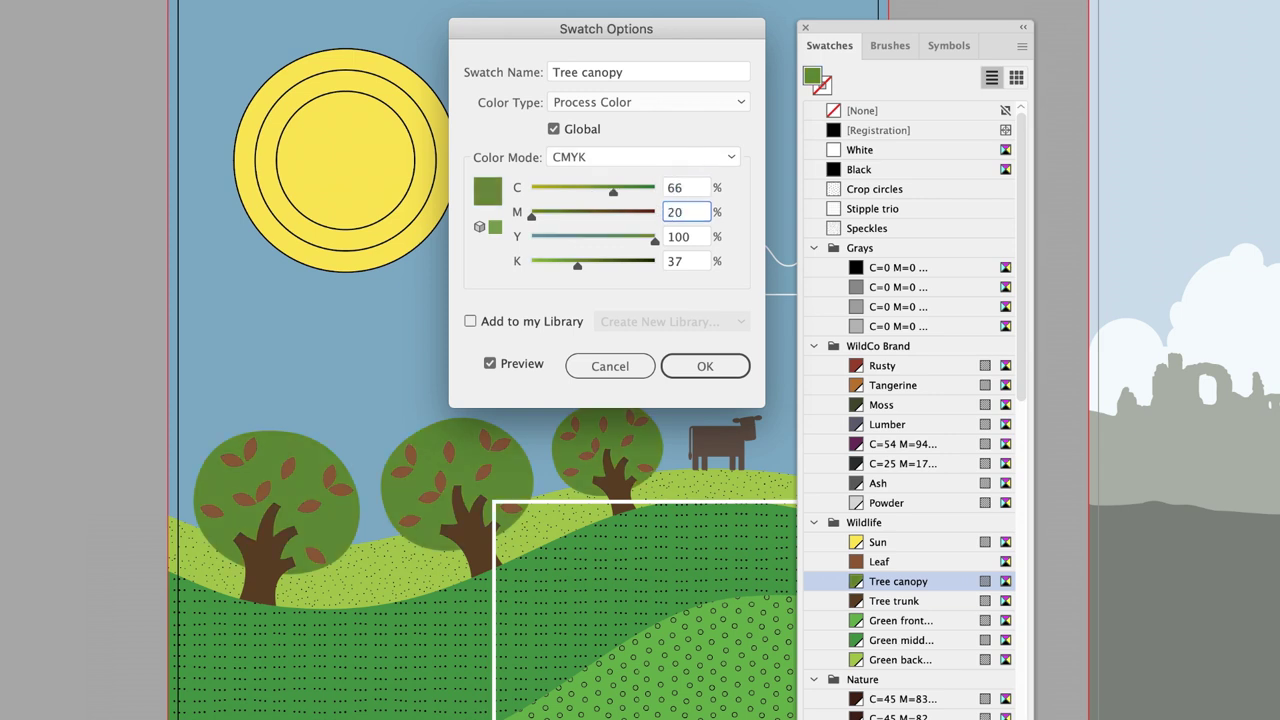
{"action": "key", "text": "Tab"}
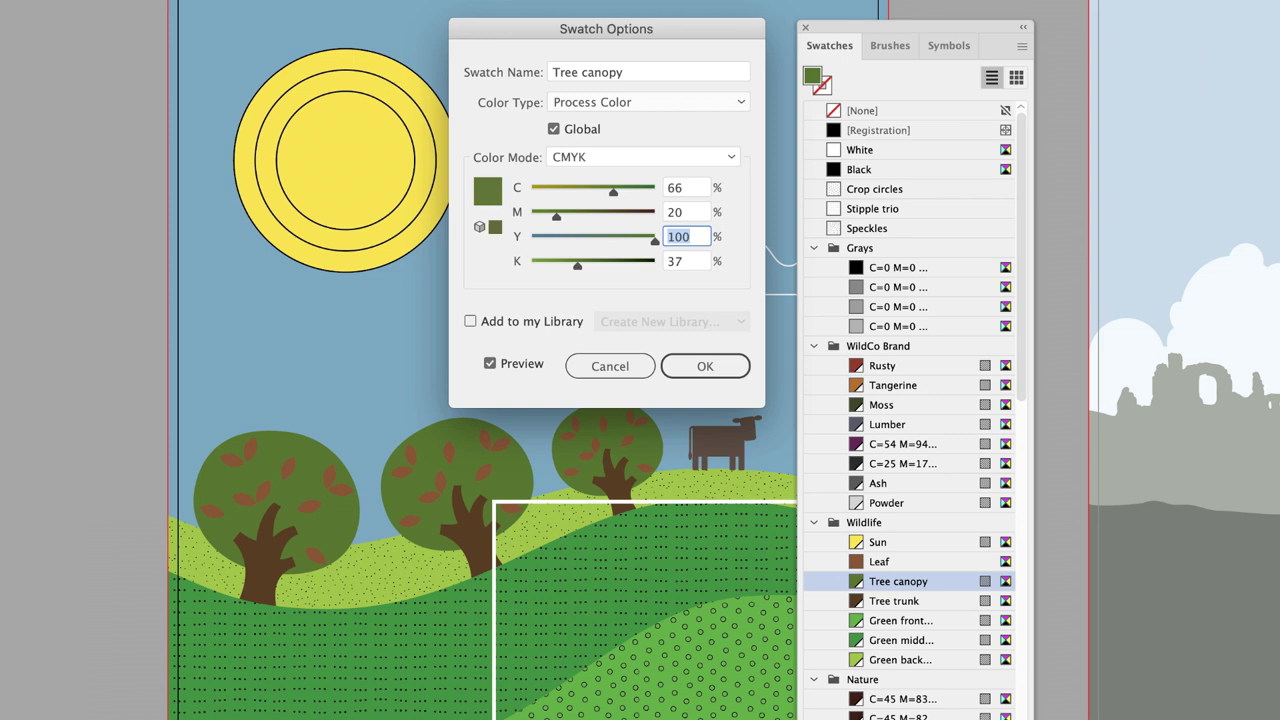
{"action": "key", "text": "Tab"}
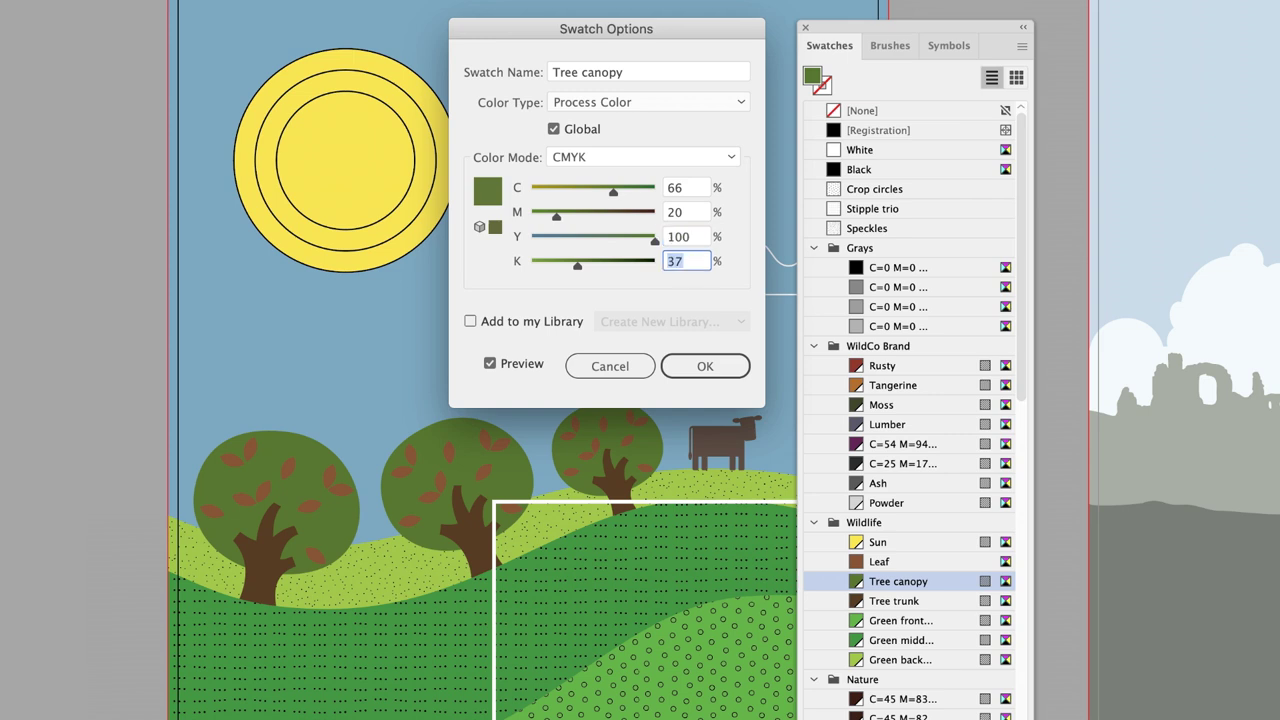
{"action": "type", "text": "35"}
{"action": "left_click", "coordinate": [701, 366]}
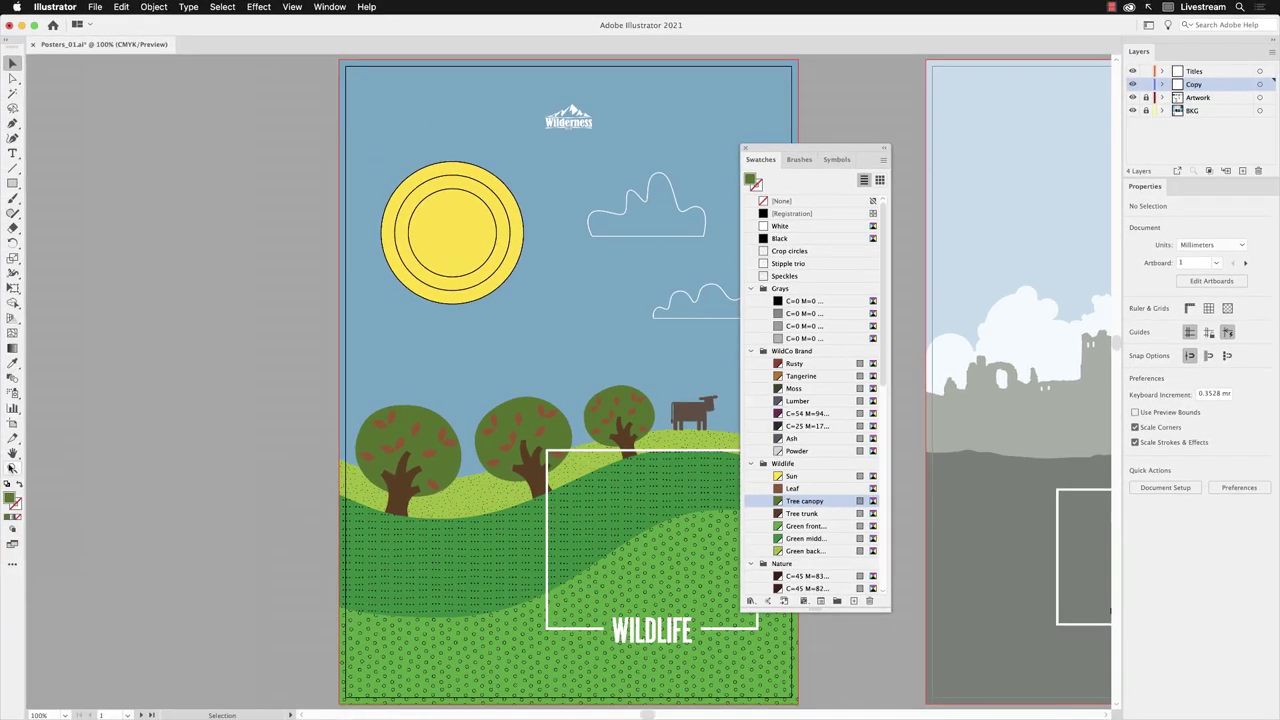
Zoom to 200% on the trees and move the swatch list to the upper right, off the cow.
{"action": "left_click", "coordinate": [12, 468]}
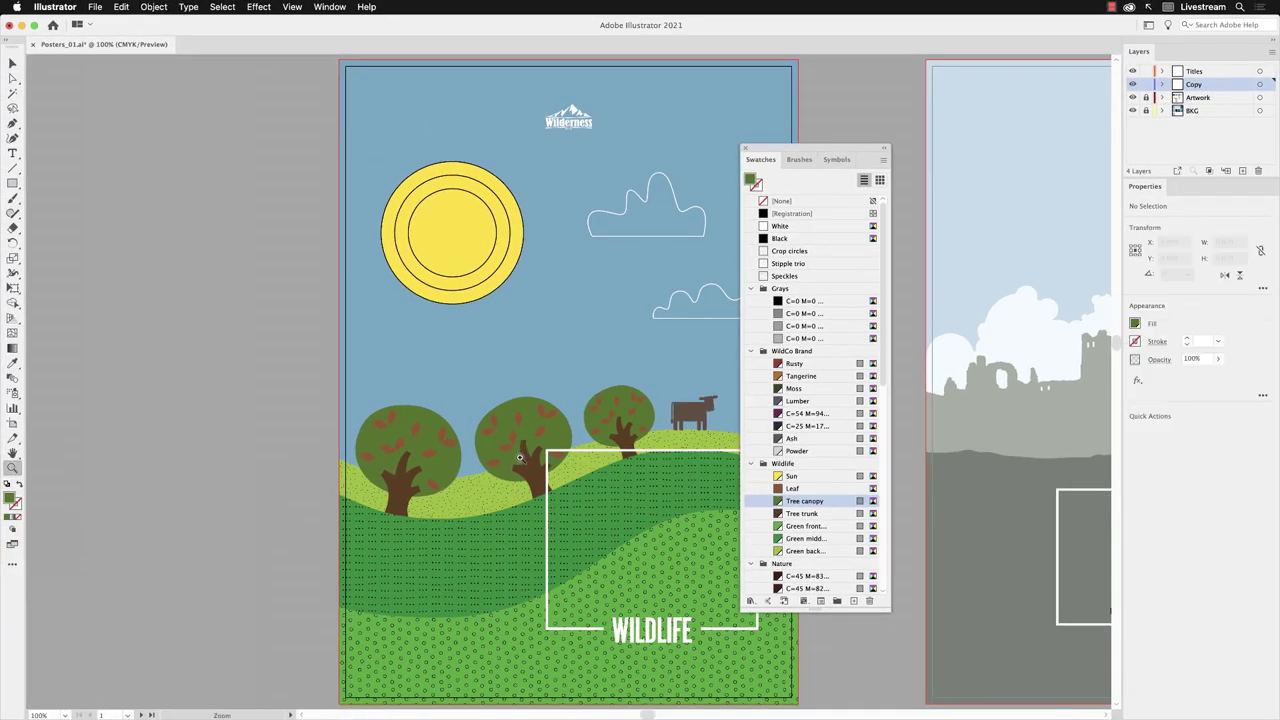
{"action": "left_click", "coordinate": [586, 454]}
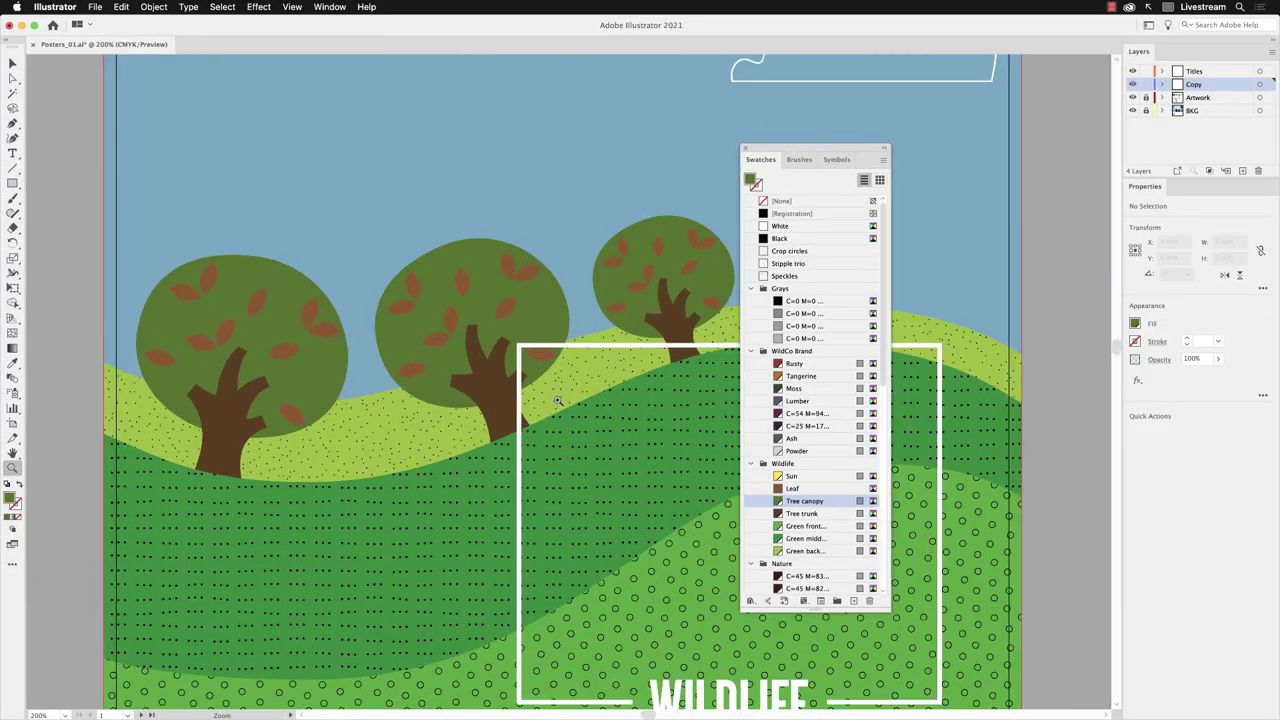
{"action": "left_click", "coordinate": [553, 398]}
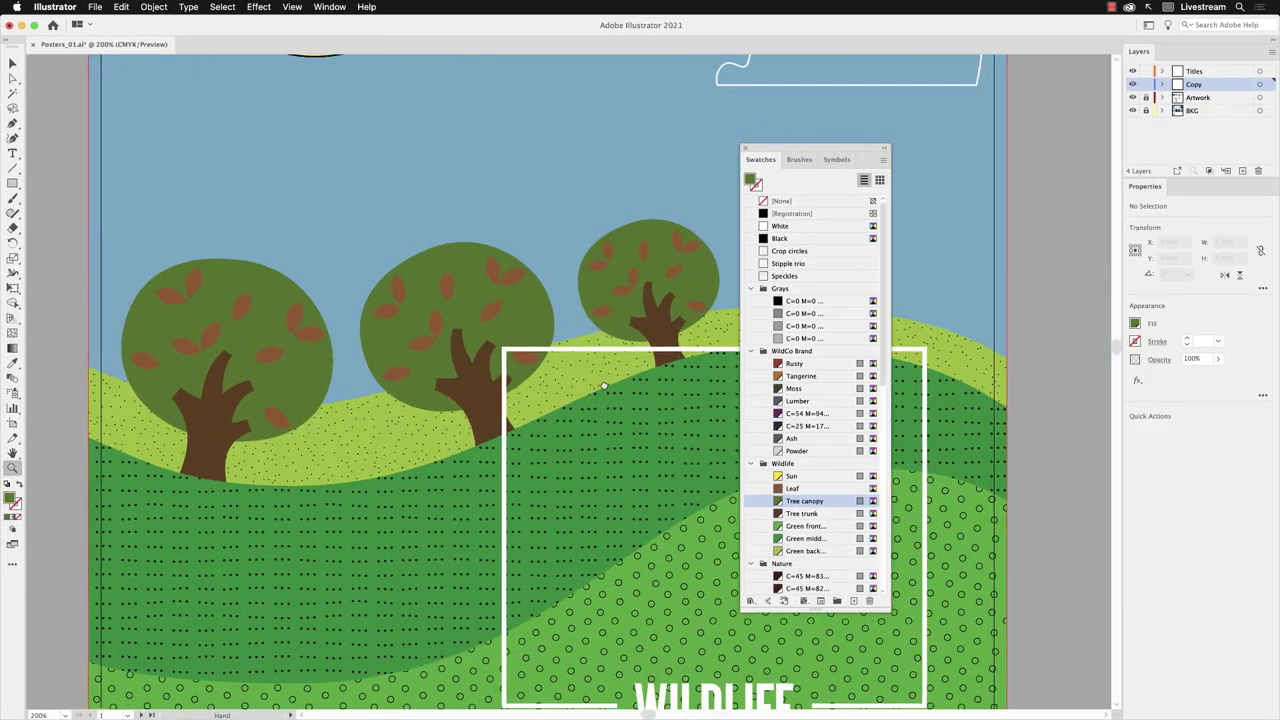
{"action": "left_click_drag", "start_coordinate": [764, 148], "coordinate": [931, 101]}
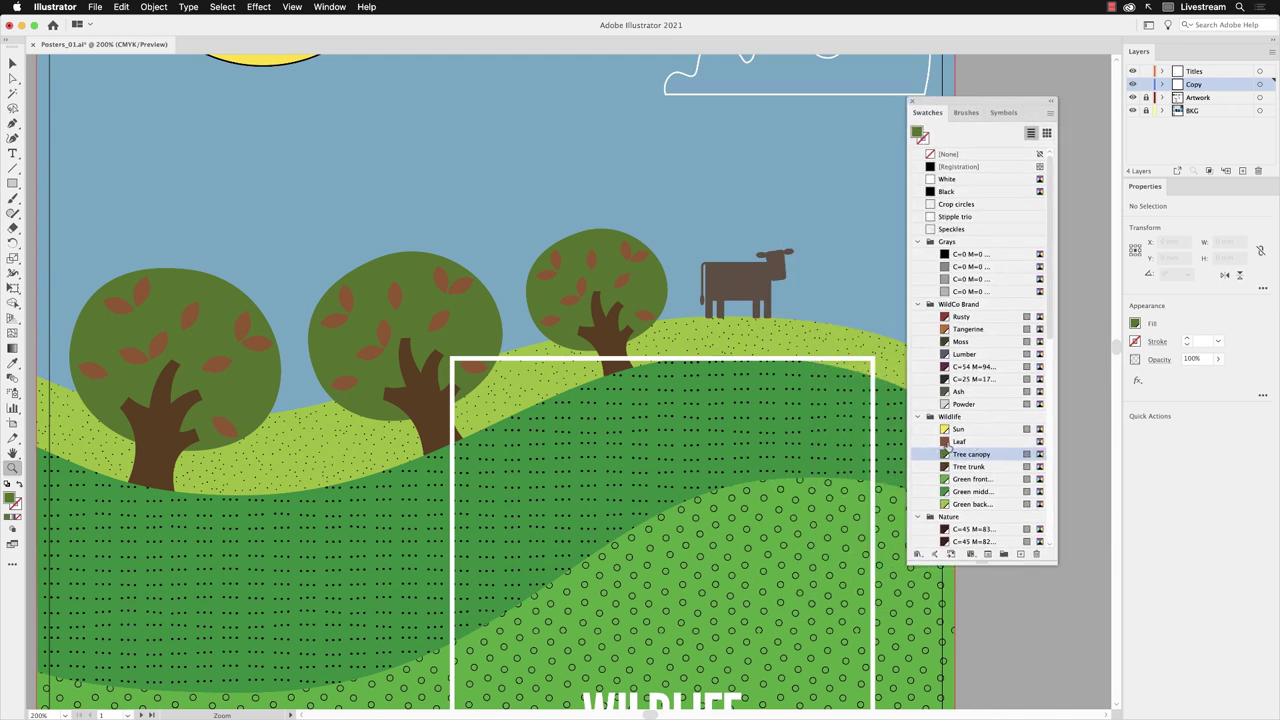
{"action": "left_click_drag", "start_coordinate": [944, 445], "coordinate": [946, 447]}
Make the Leaf swatch a global light green of C 60, M 6, Y 96, K 0.
{"action": "double_click", "coordinate": [946, 447]}
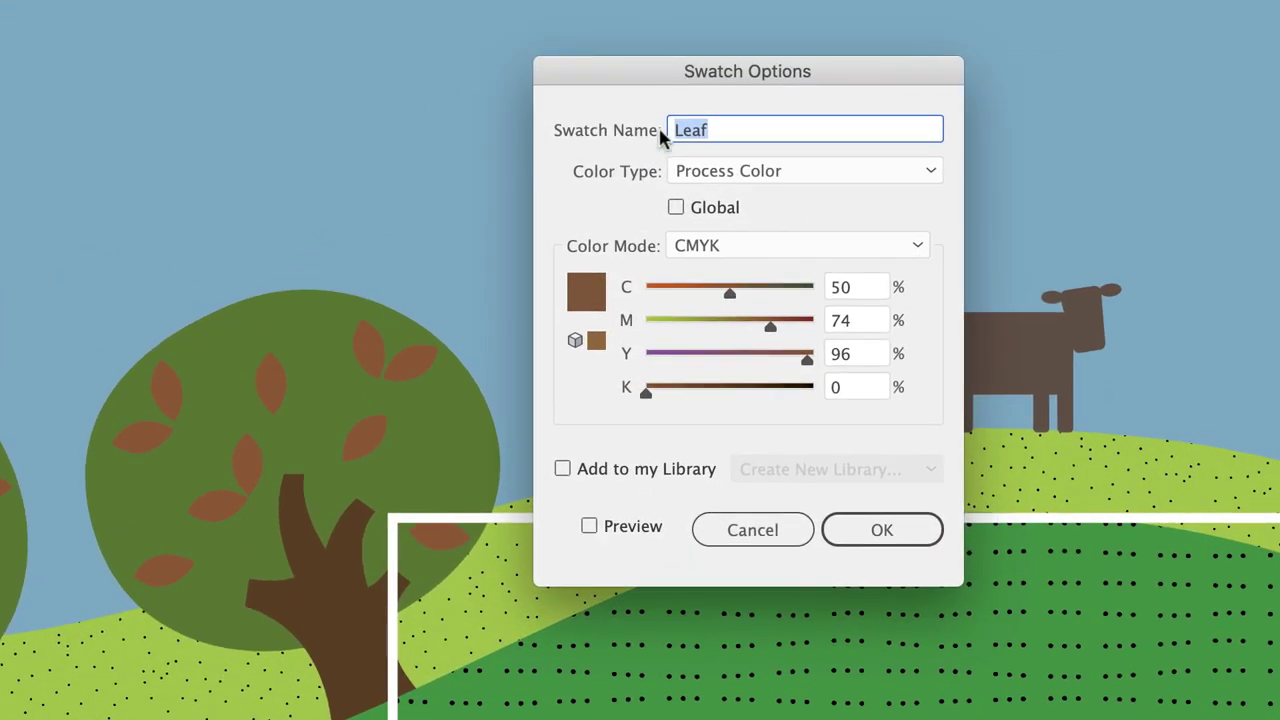
{"action": "left_click", "coordinate": [590, 527]}
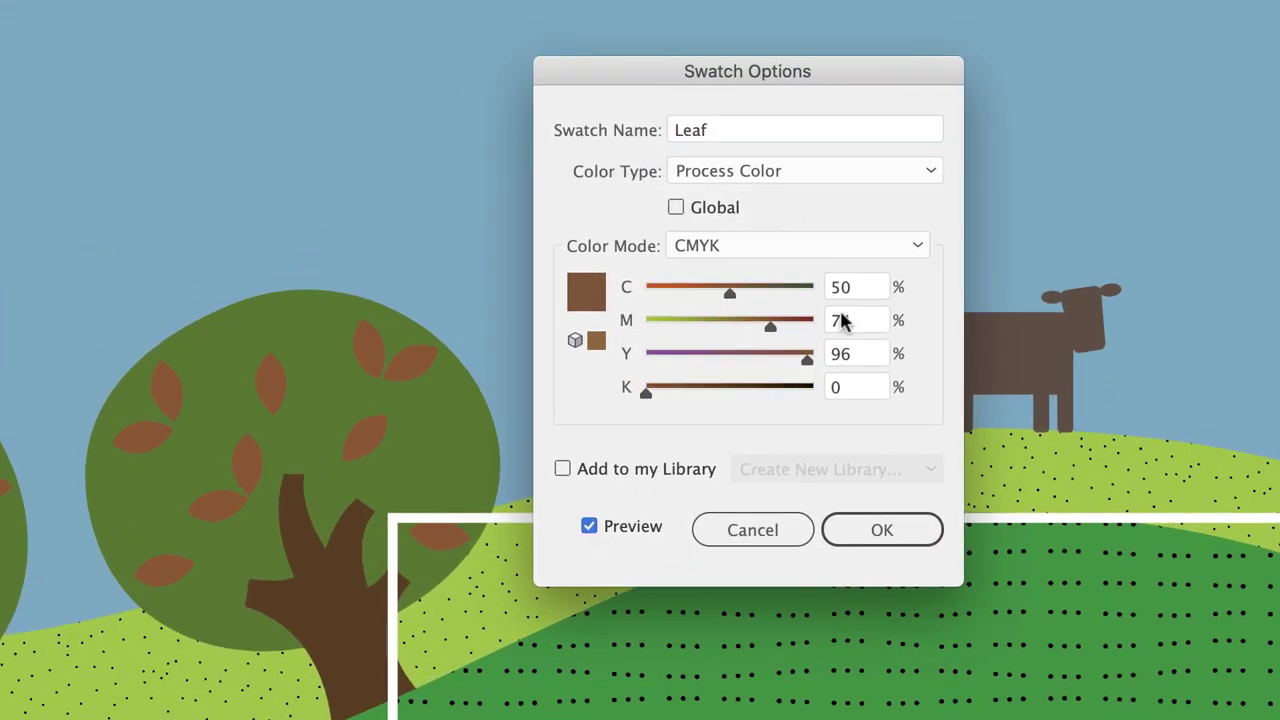
{"action": "left_click_drag", "start_coordinate": [851, 287], "coordinate": [825, 290]}
{"action": "type", "text": "60"}
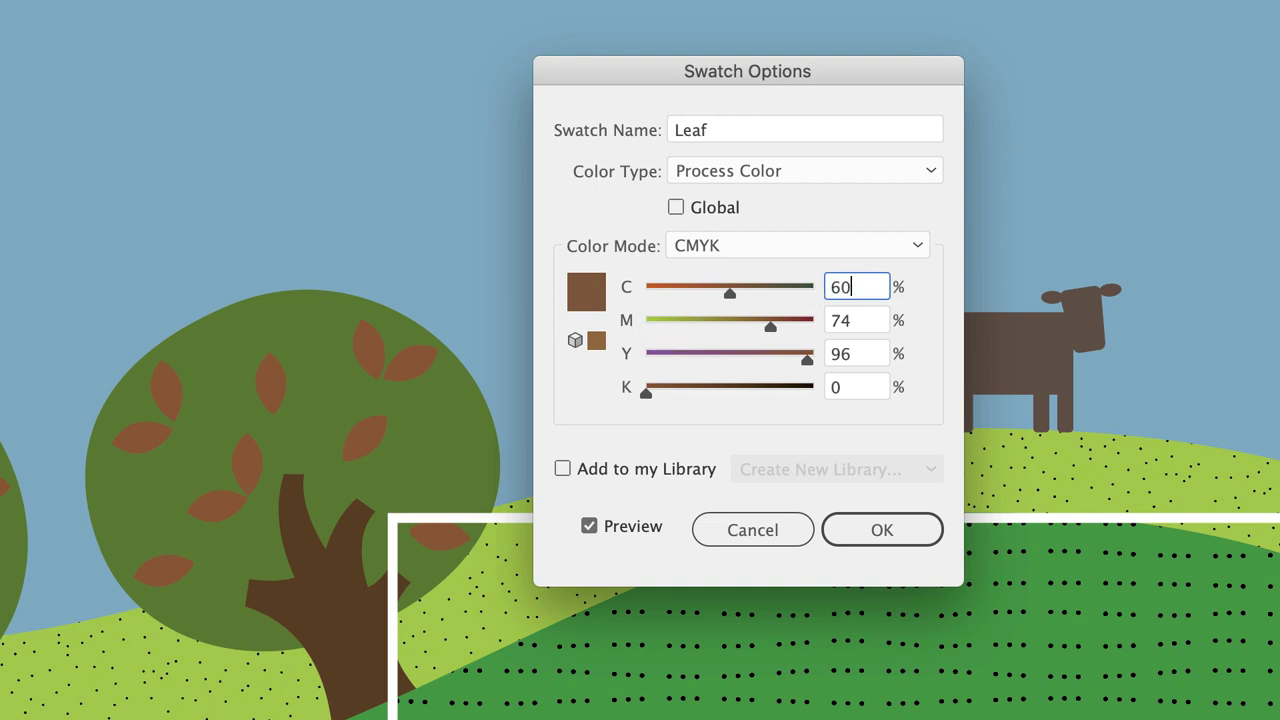
{"action": "key", "text": "Tab"}
{"action": "type", "text": "6"}
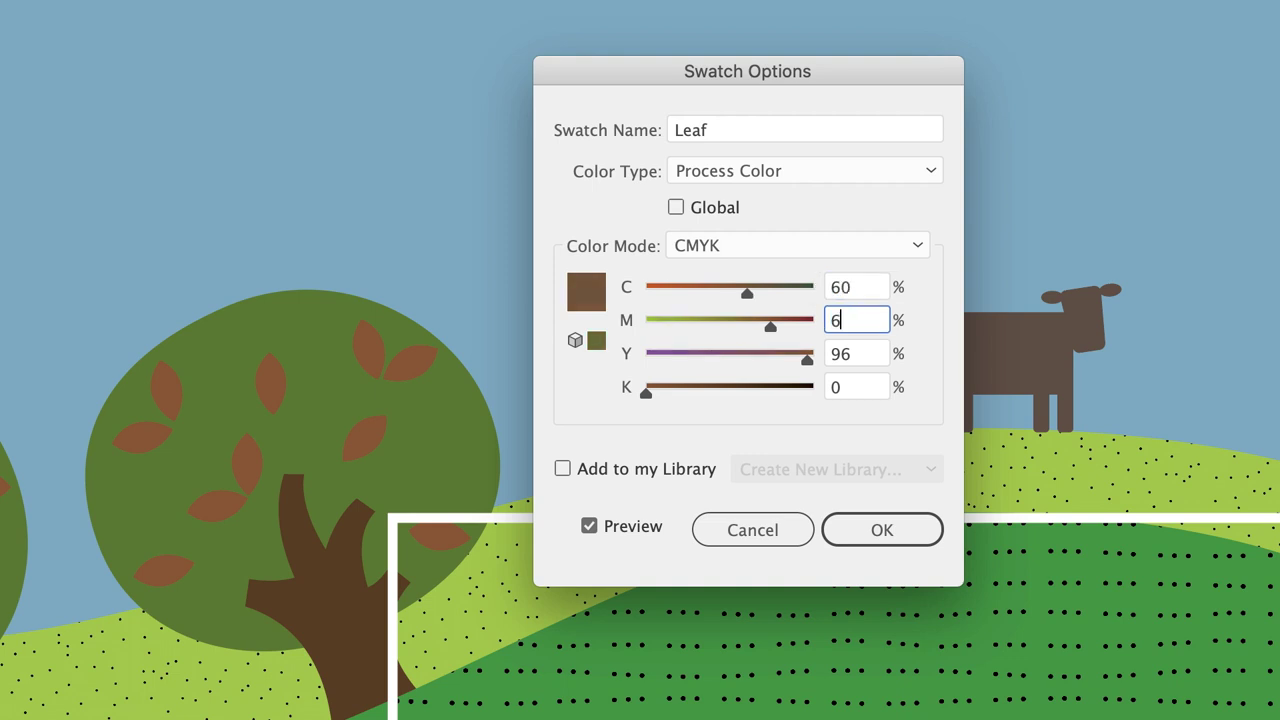
{"action": "key", "text": "Tab"}
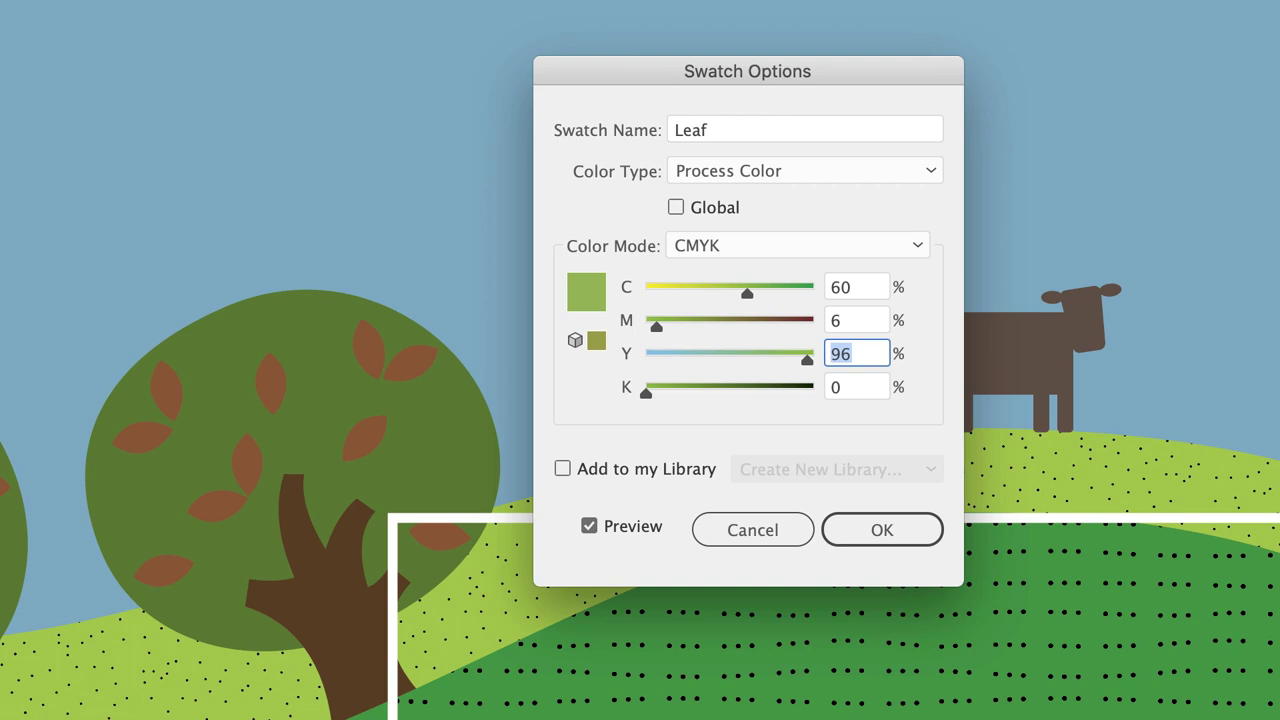
{"action": "key", "text": "Tab"}
{"action": "type", "text": "0"}
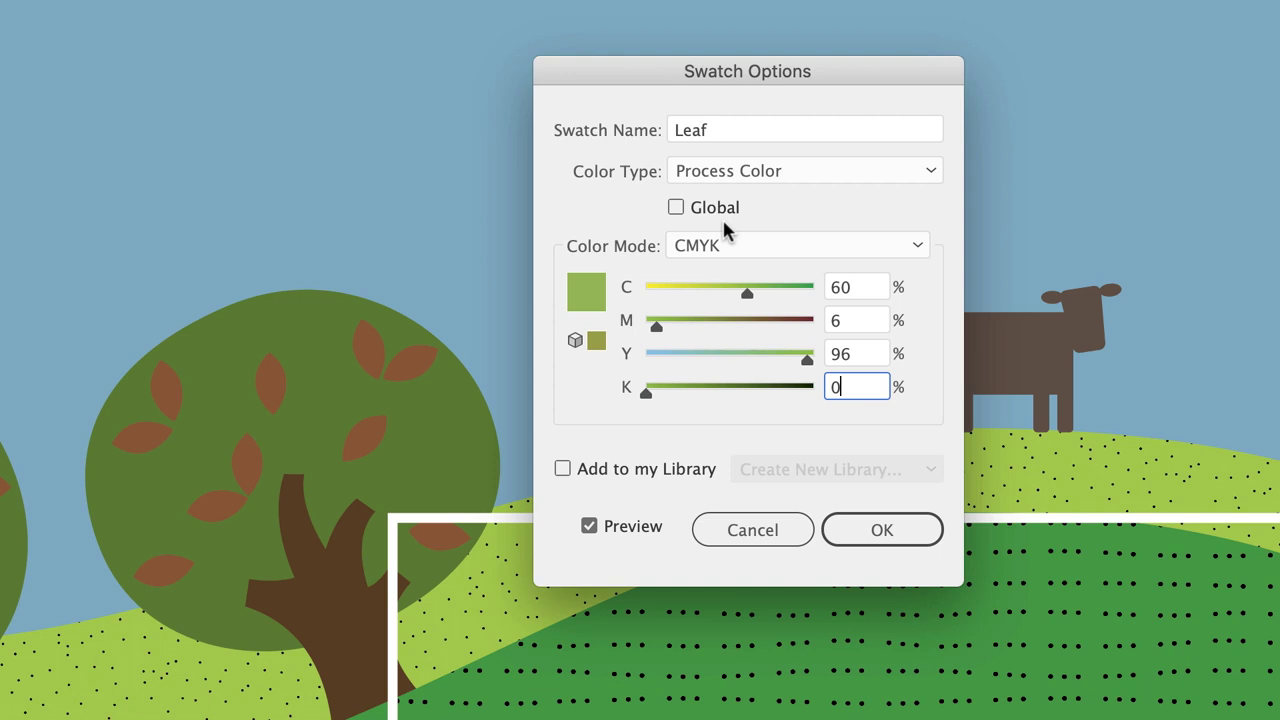
{"action": "left_click", "coordinate": [674, 207]}
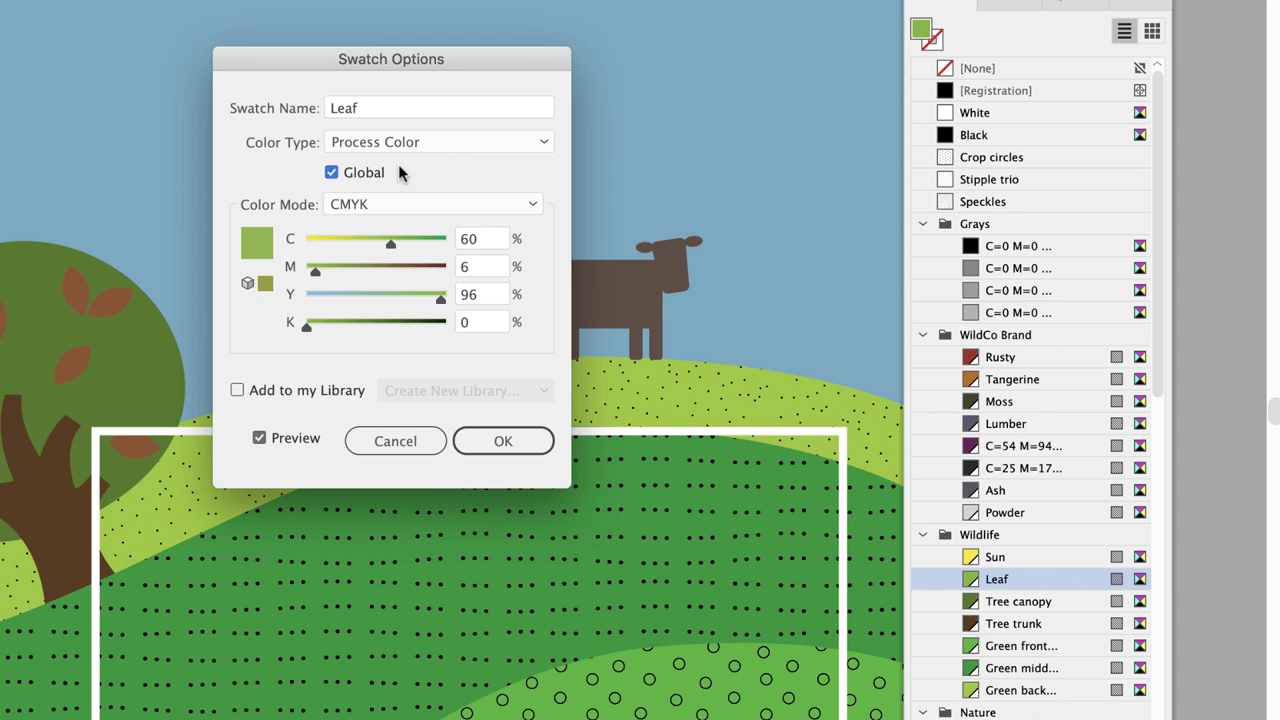
{"action": "left_click", "coordinate": [497, 441]}
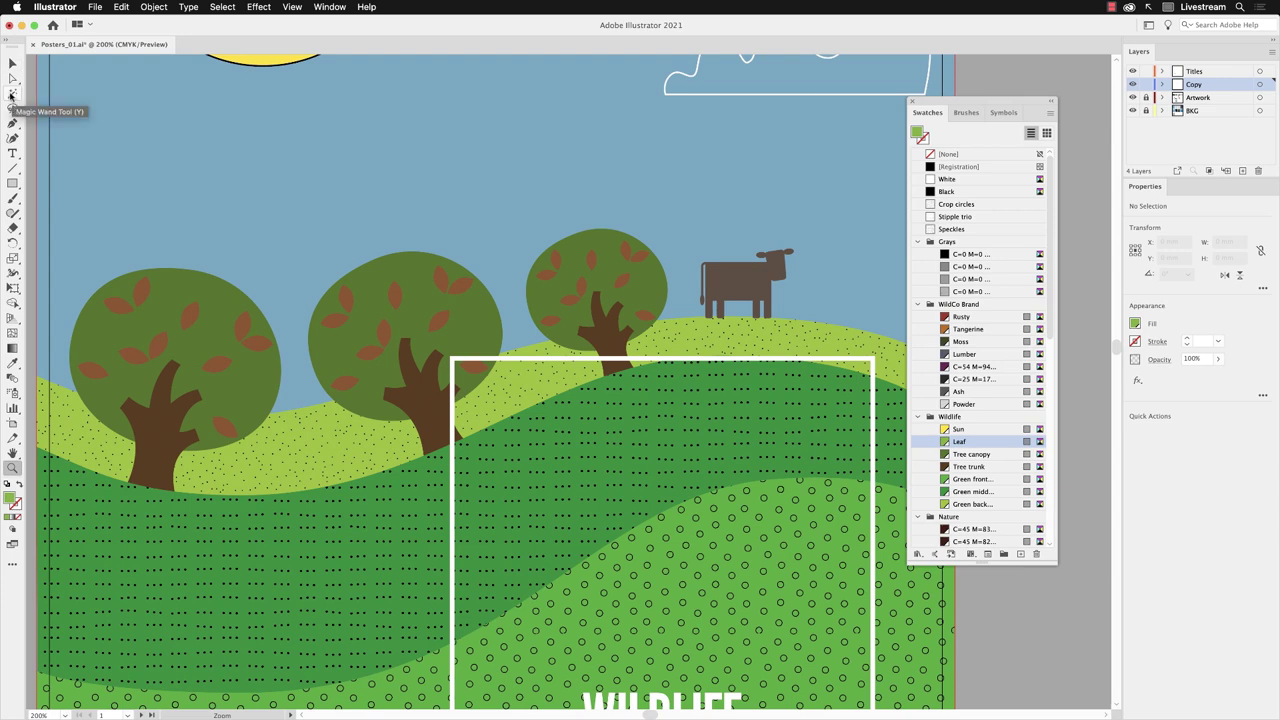
Set the Magic Wand Fill Color tolerance to 3 and select all the brown leaves.
{"action": "left_click", "coordinate": [11, 96]}
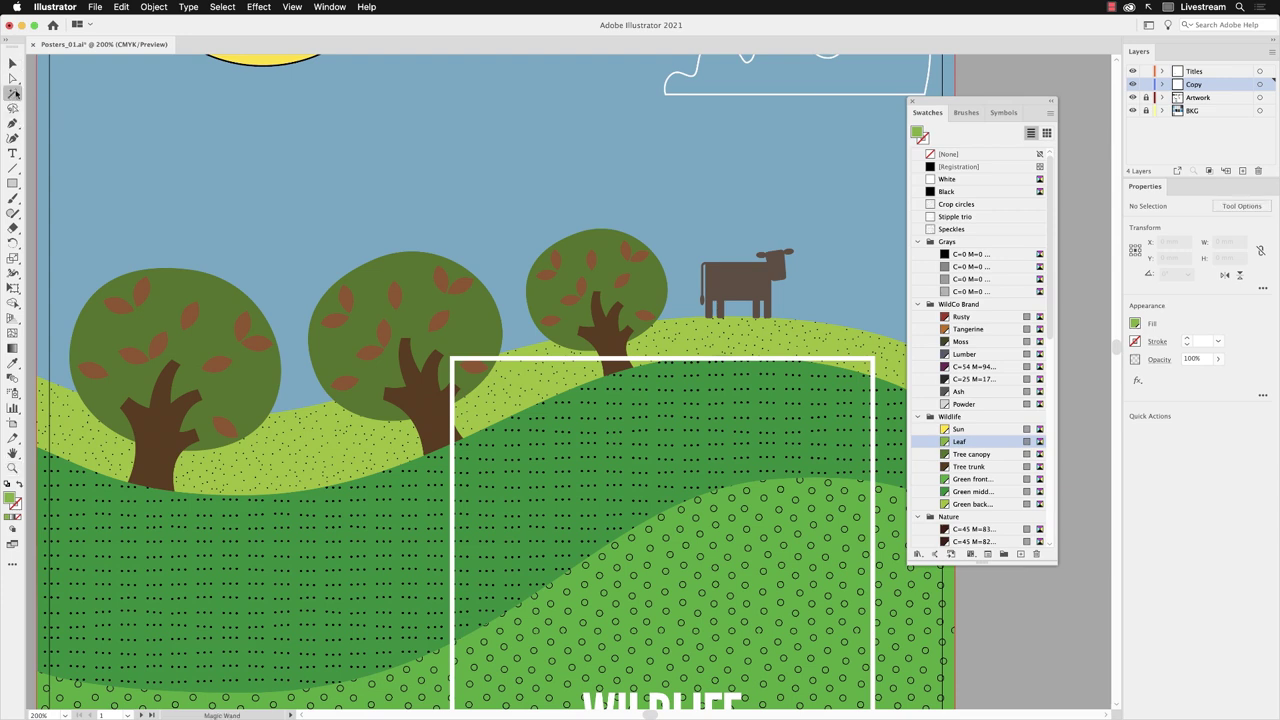
{"action": "double_click", "coordinate": [13, 96]}
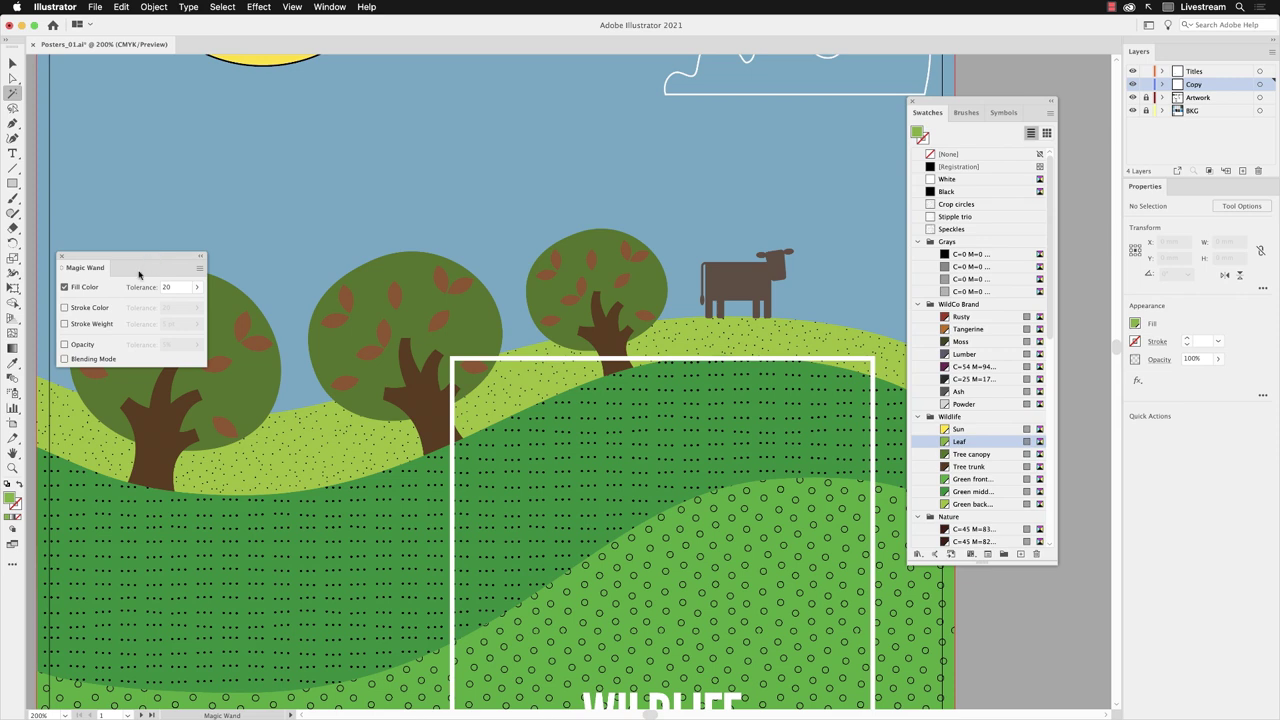
{"action": "left_click", "coordinate": [166, 288]}
{"action": "left_click", "coordinate": [166, 288]}
{"action": "type", "text": "3"}
{"action": "key", "text": "Return"}
{"action": "left_click", "coordinate": [348, 300]}
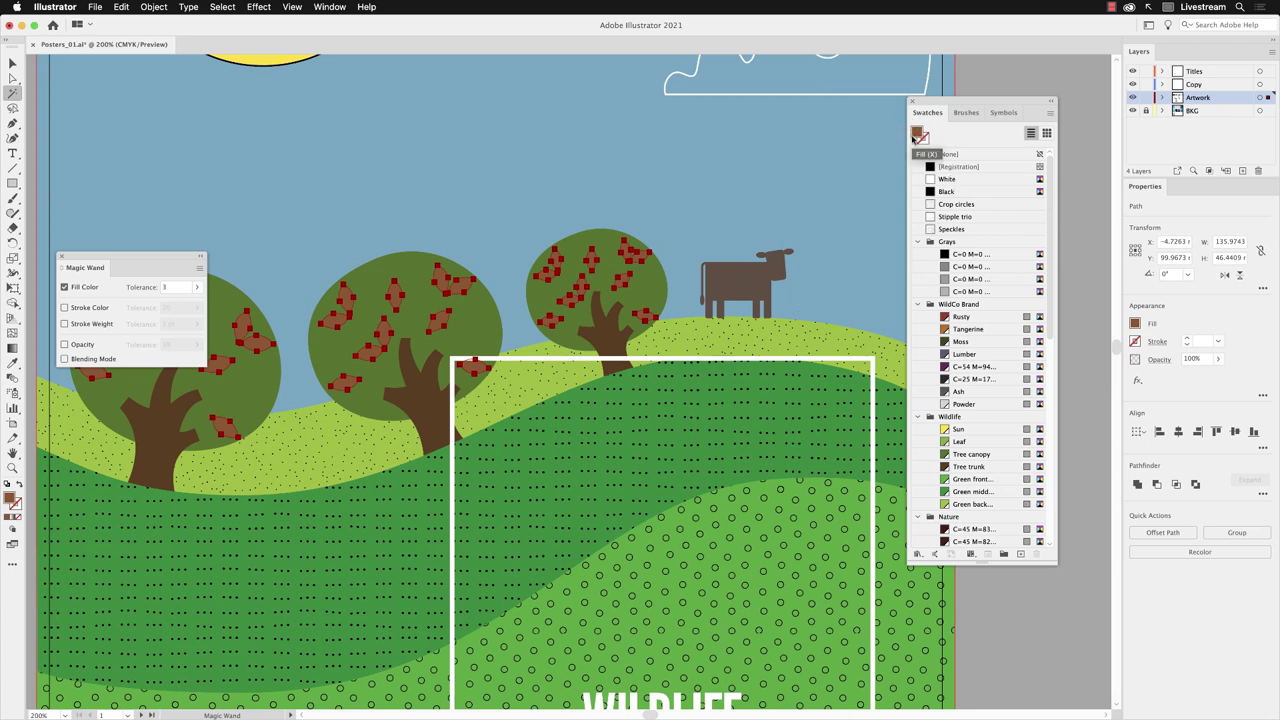
With Fill active, recolour the selected leaves using the light green Leaf swatch.
{"action": "key", "text": "x"}
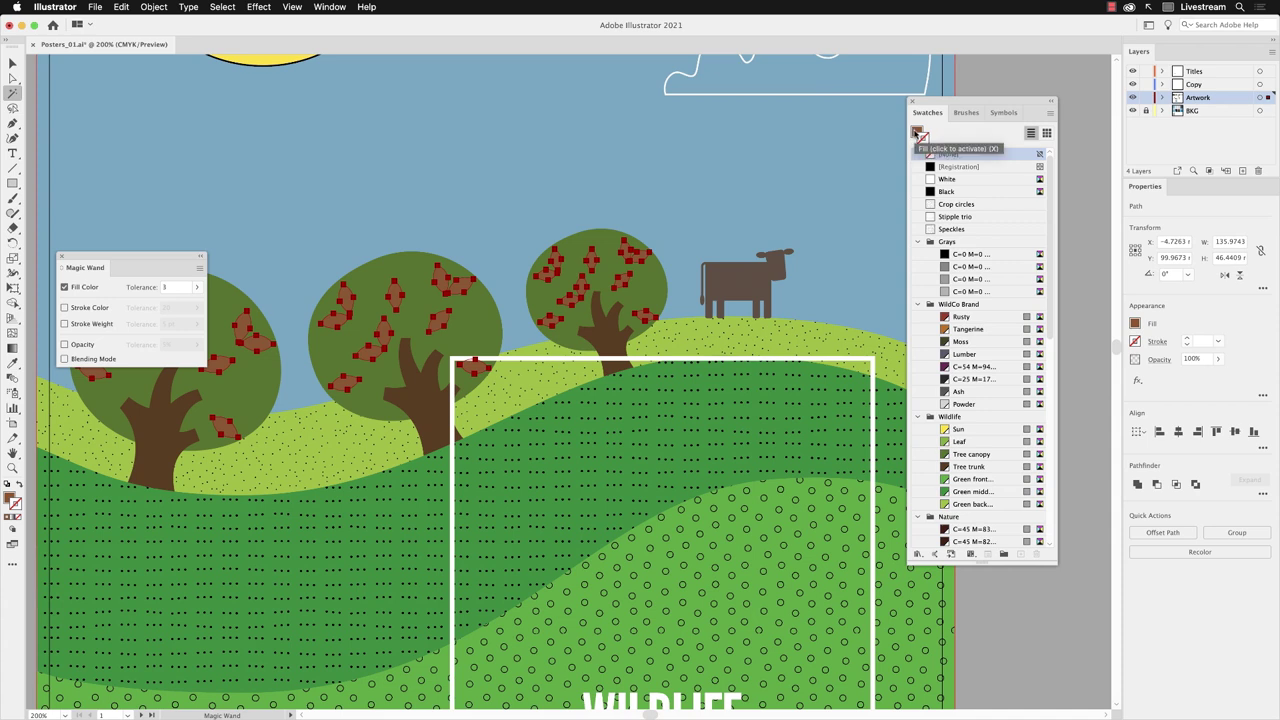
{"action": "left_click", "coordinate": [916, 132]}
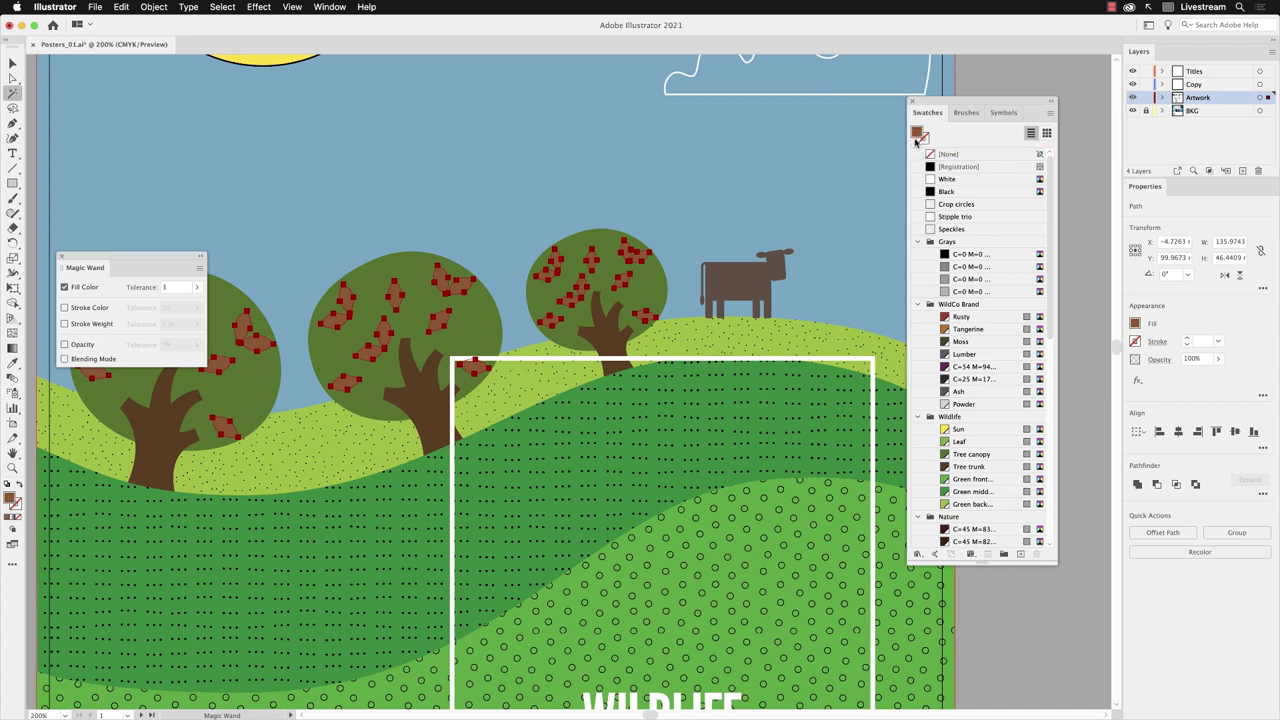
{"action": "left_click", "coordinate": [975, 443]}
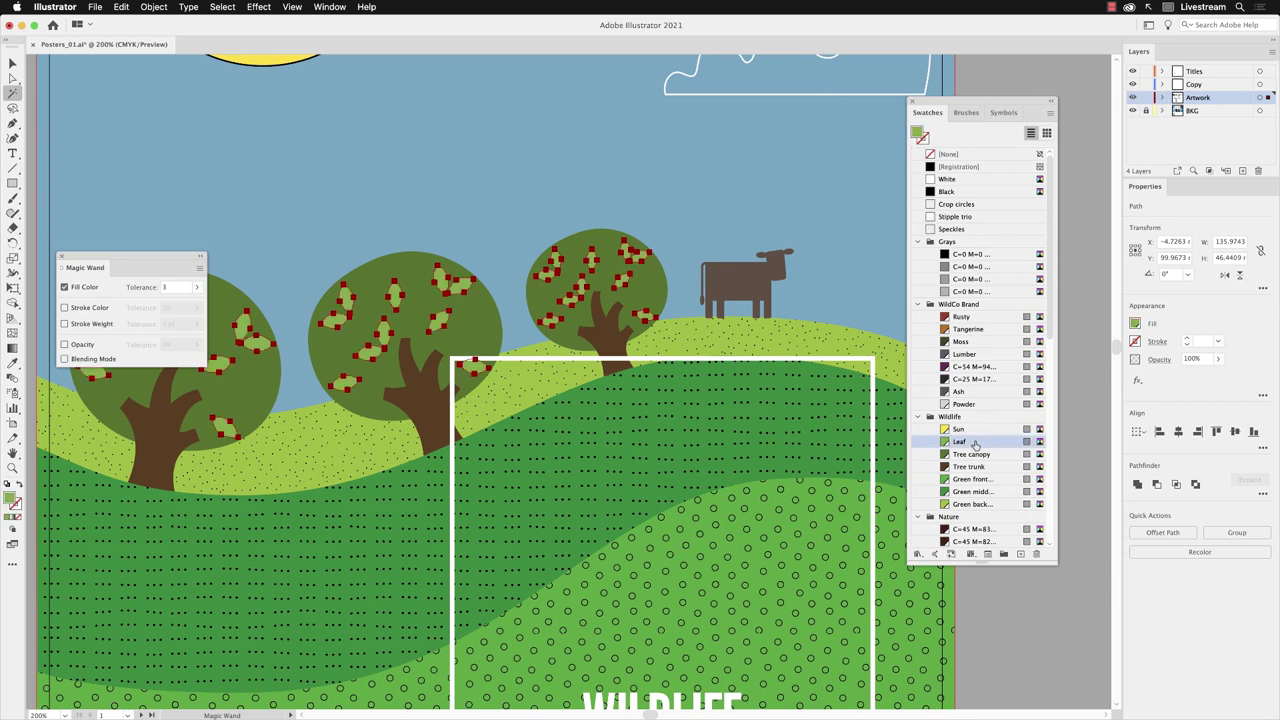
Deselect the leaves, close the Magic Wand options, return to Selection, and fit the artboard.
{"action": "left_click", "coordinate": [221, 7]}
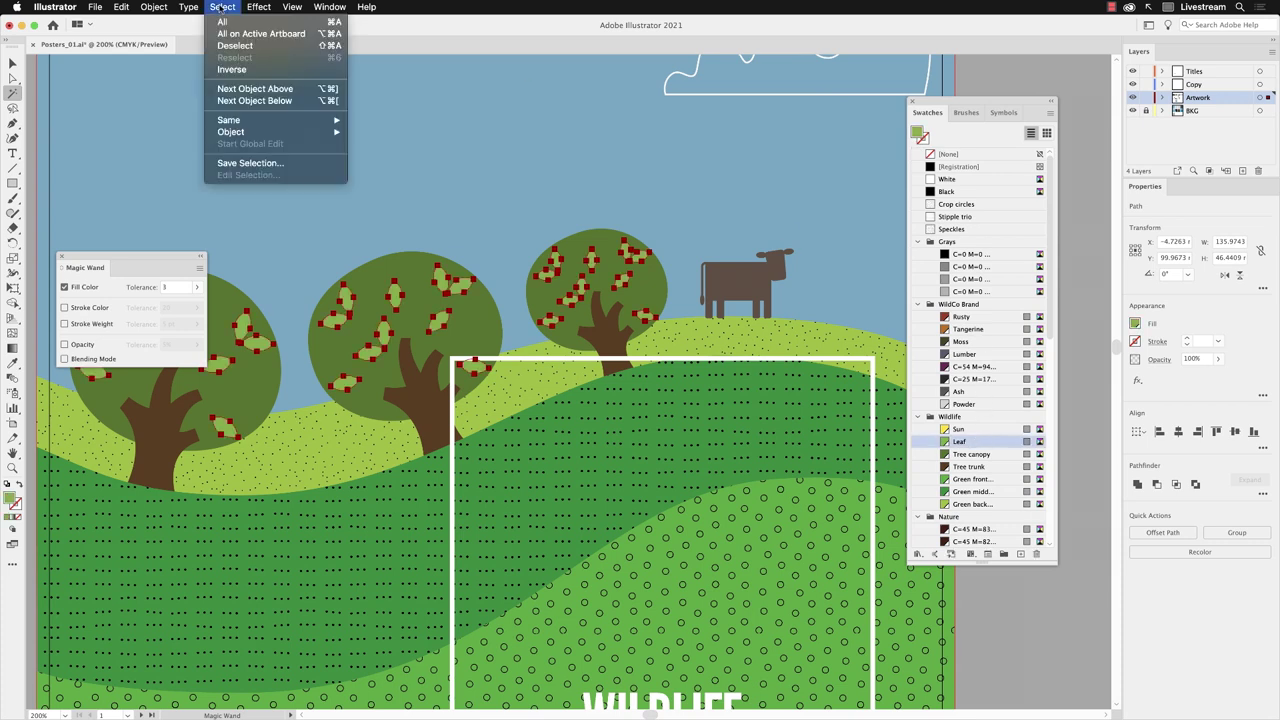
{"action": "left_click", "coordinate": [235, 45]}
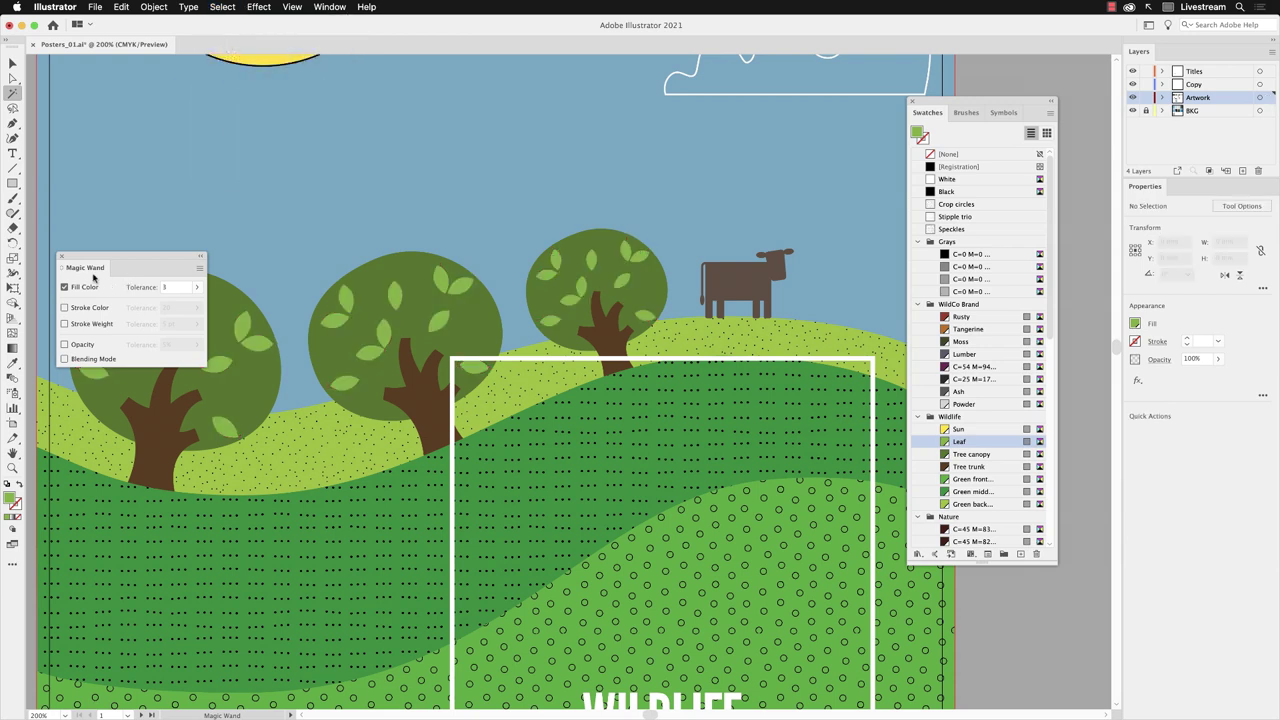
{"action": "left_click", "coordinate": [61, 256]}
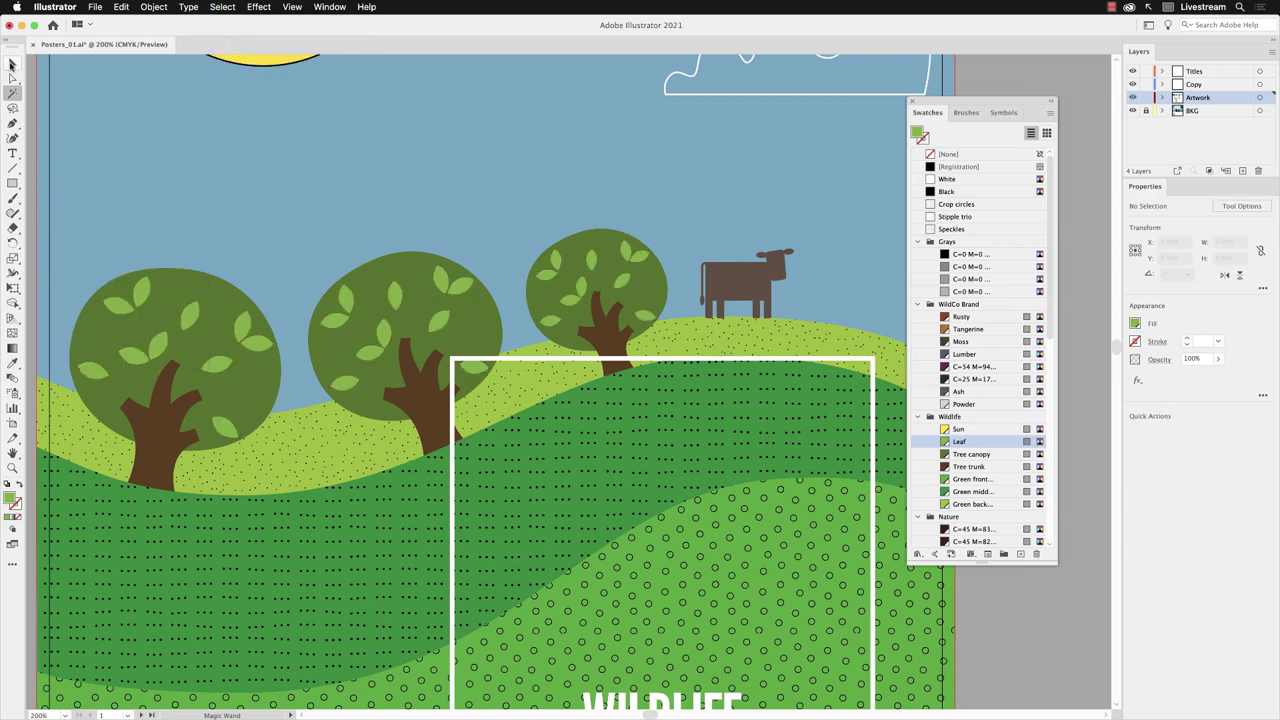
{"action": "left_click", "coordinate": [12, 64]}
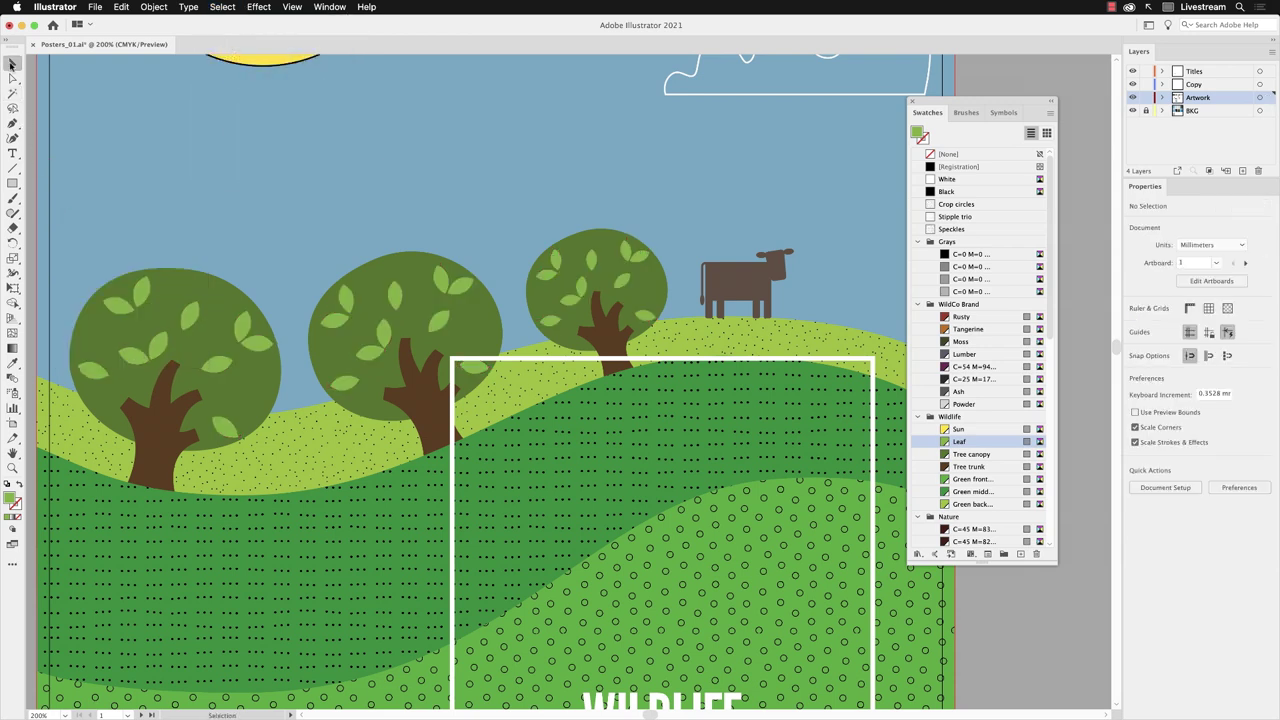
{"action": "left_click", "coordinate": [290, 7]}
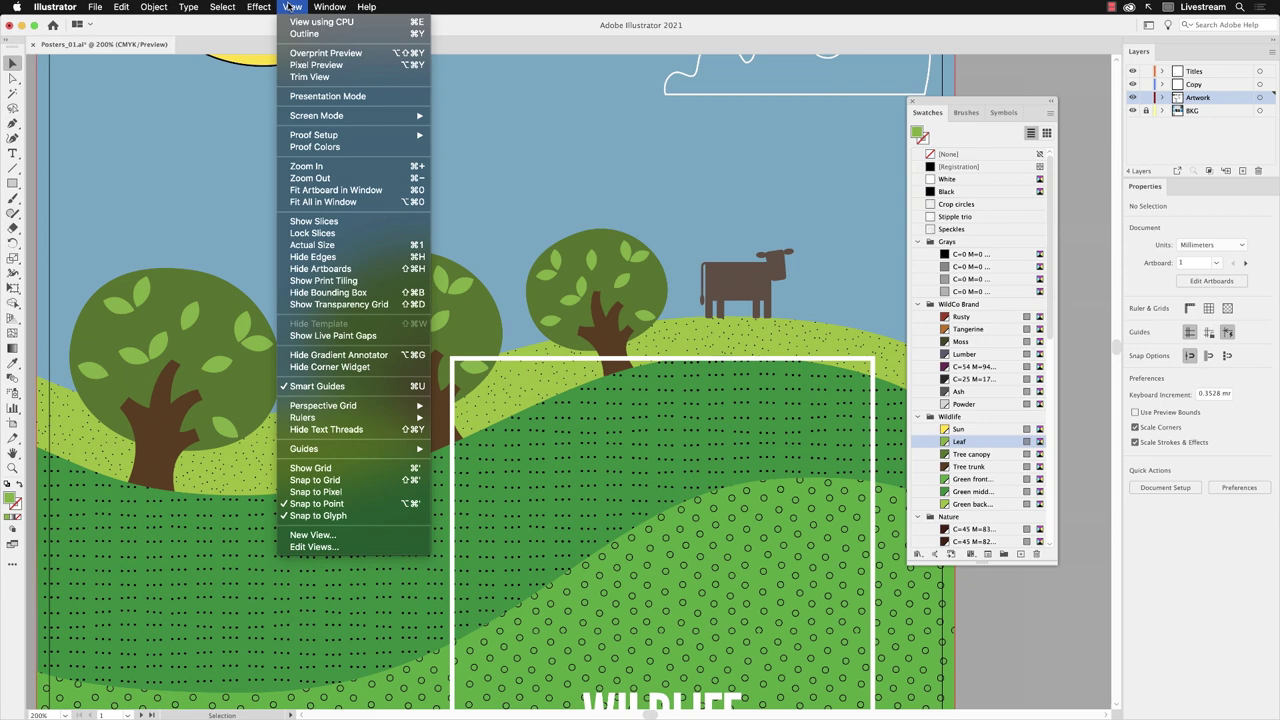
{"action": "left_click", "coordinate": [400, 190]}
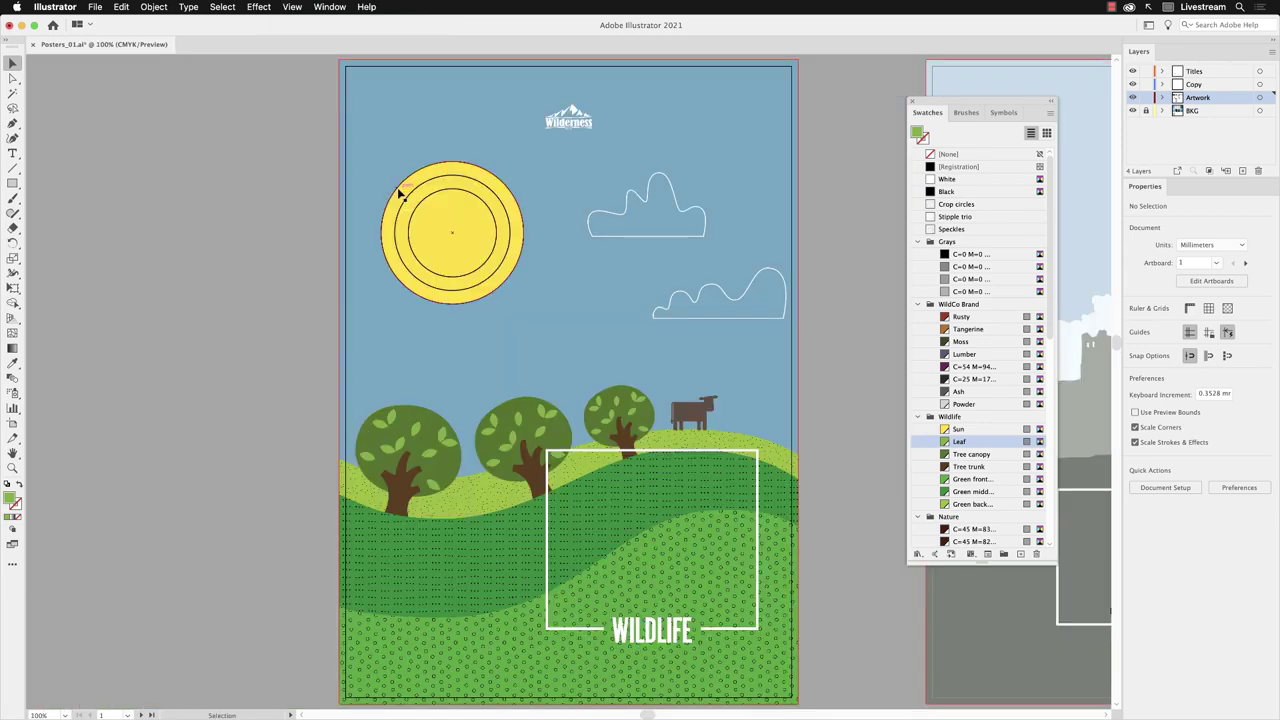